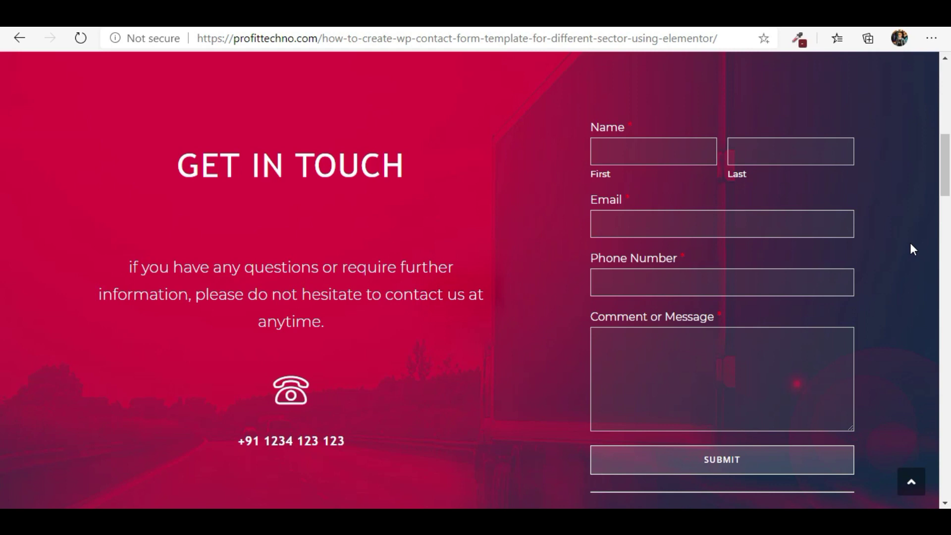
# - Examine the layout and fields of simple contact form #01 and enquiry form #02 on the demo page
pyautogui.scroll(1, 456, 141)
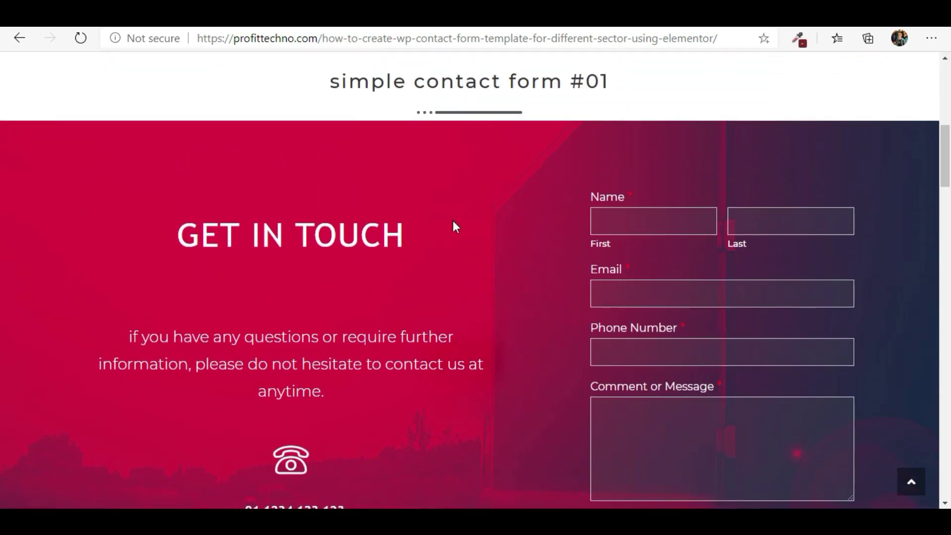
pyautogui.scroll(-1, 453, 227)
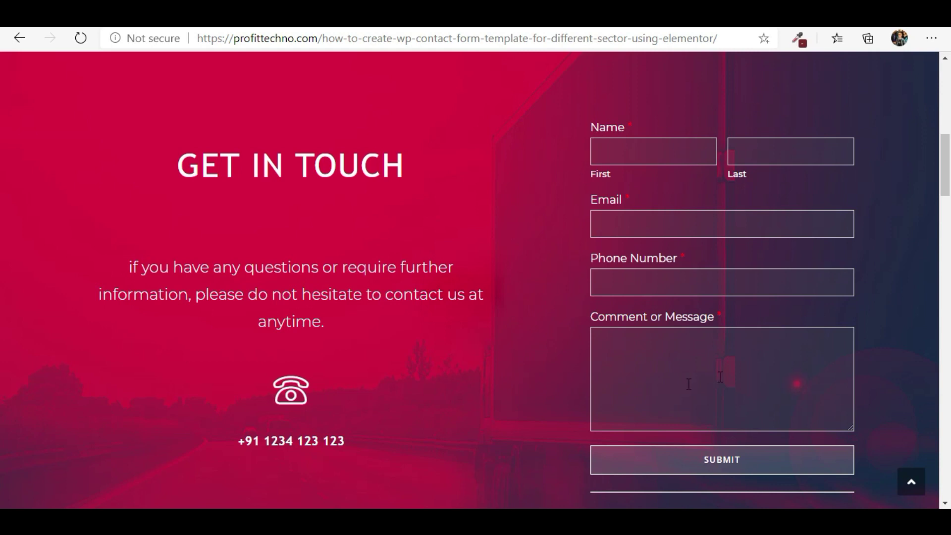
pyautogui.scroll(-7, 542, 156)
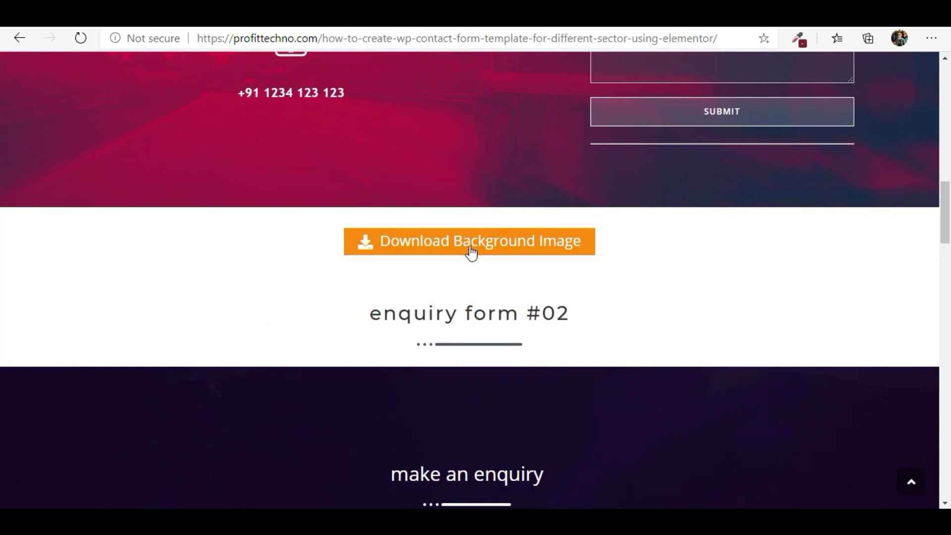
pyautogui.scroll(1, 457, 249)
pyautogui.scroll(2, 463, 251)
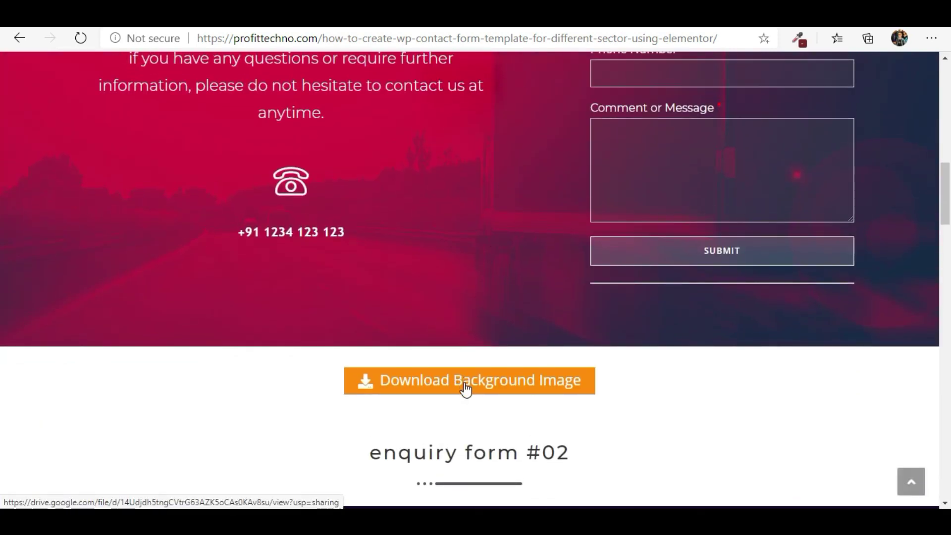
pyautogui.scroll(-3, 455, 402)
pyautogui.scroll(-5, 462, 398)
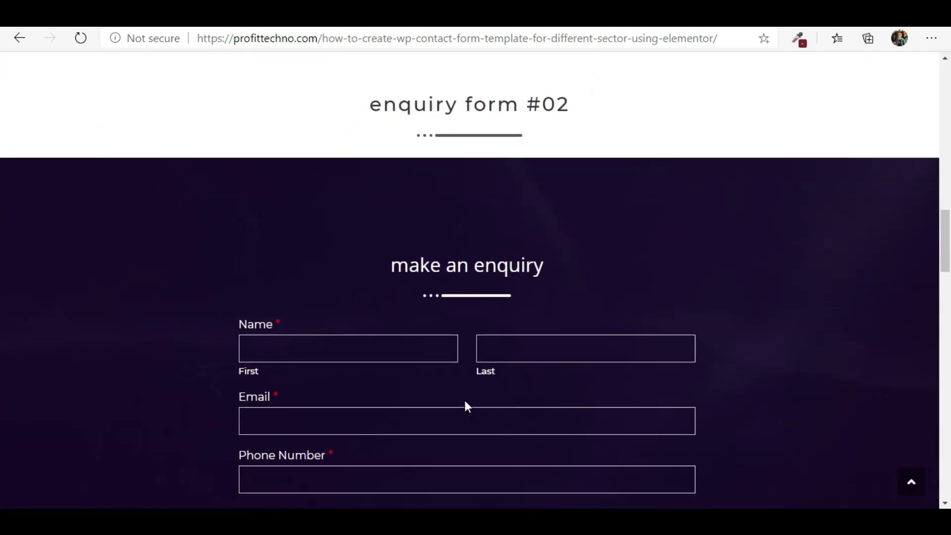
pyautogui.scroll(-1, 464, 386)
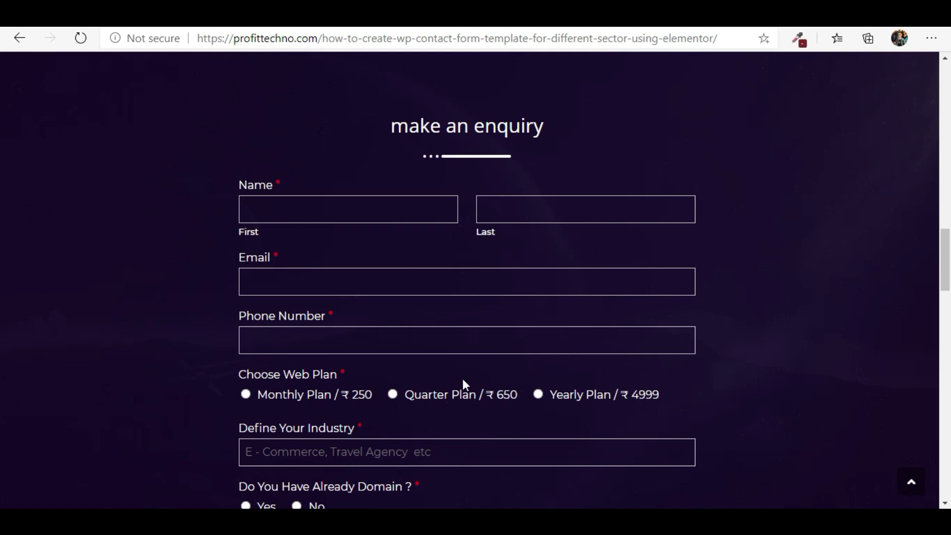
pyautogui.scroll(-3, 424, 376)
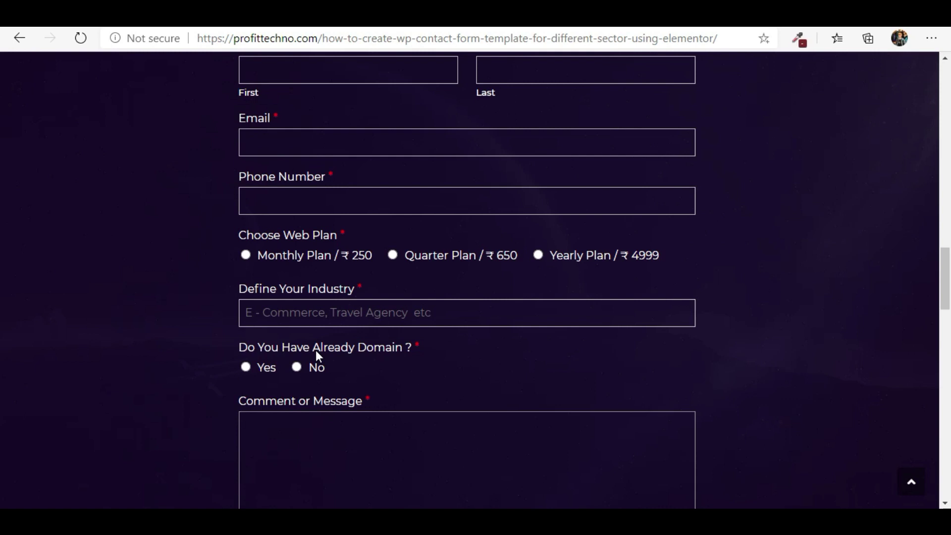
# - Try out the enquiry form's fields, answering Yes to the existing-domain question and entering "gjghjg" as the comment
pyautogui.scroll(2, 329, 348)
pyautogui.click(310, 144)
pyautogui.click(299, 209)
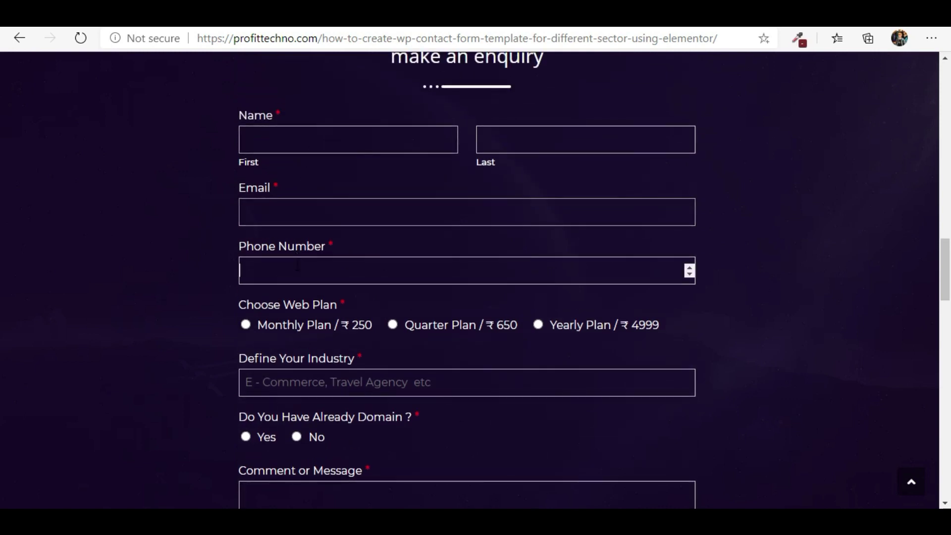
pyautogui.scroll(-2, 114, 299)
pyautogui.press('Tab')
pyautogui.click(332, 315)
pyautogui.scroll(-2, 333, 322)
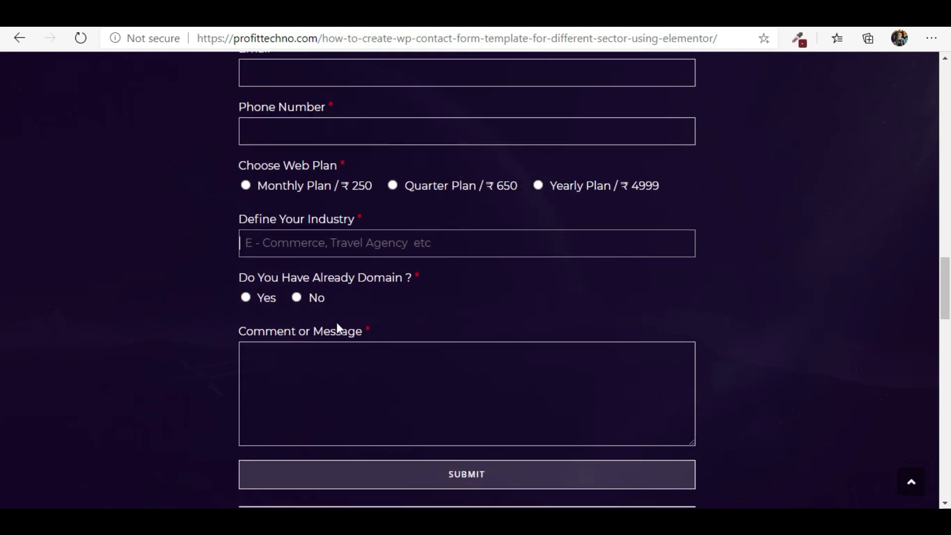
pyautogui.click(299, 298)
pyautogui.click(260, 300)
pyautogui.click(316, 374)
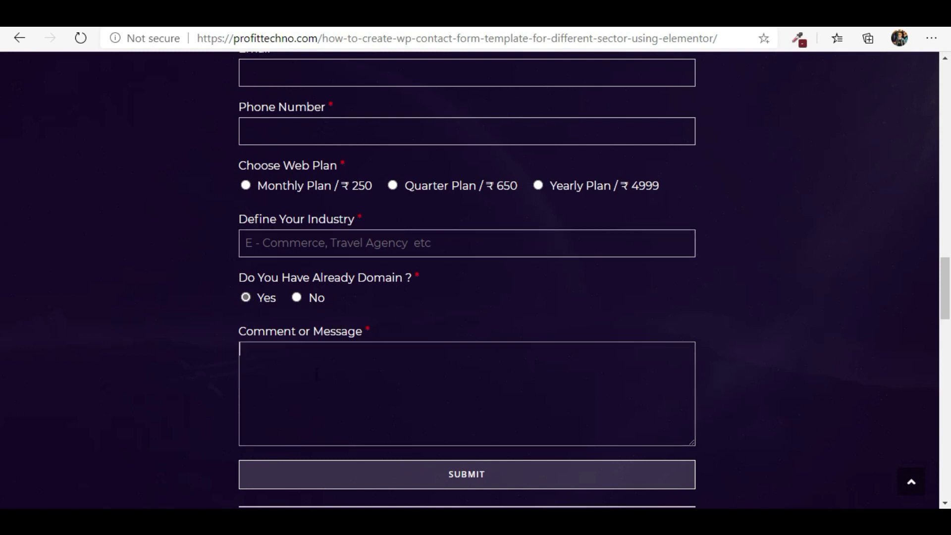
pyautogui.write('gjghjg')
pyautogui.scroll(-1, 421, 407)
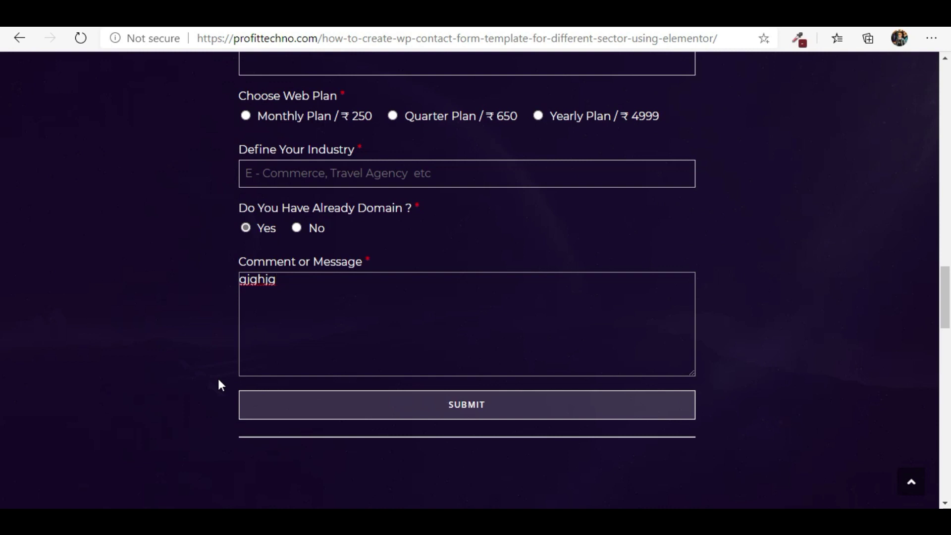
# - Review the Get in Touch design of simple contact form #01, including the area around its background image download
pyautogui.press('F10')
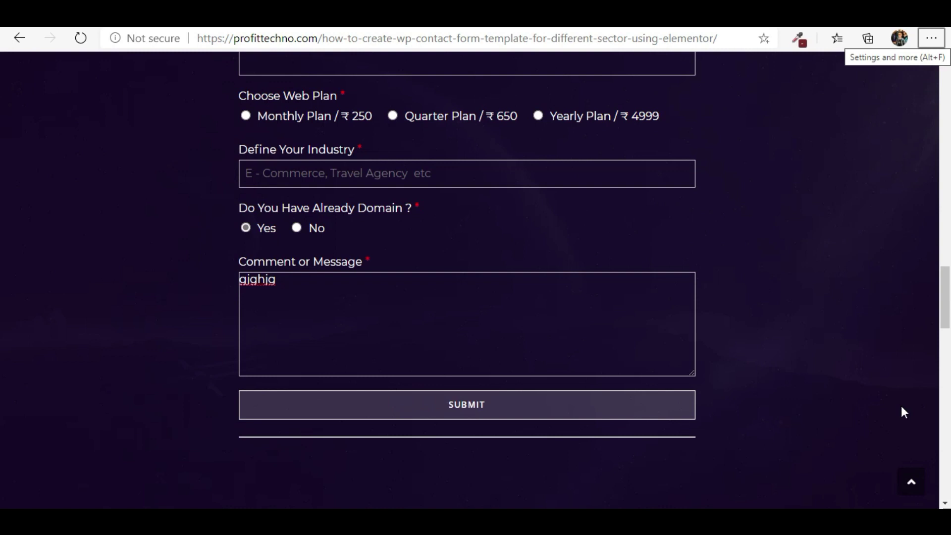
pyautogui.scroll(20, 698, 367)
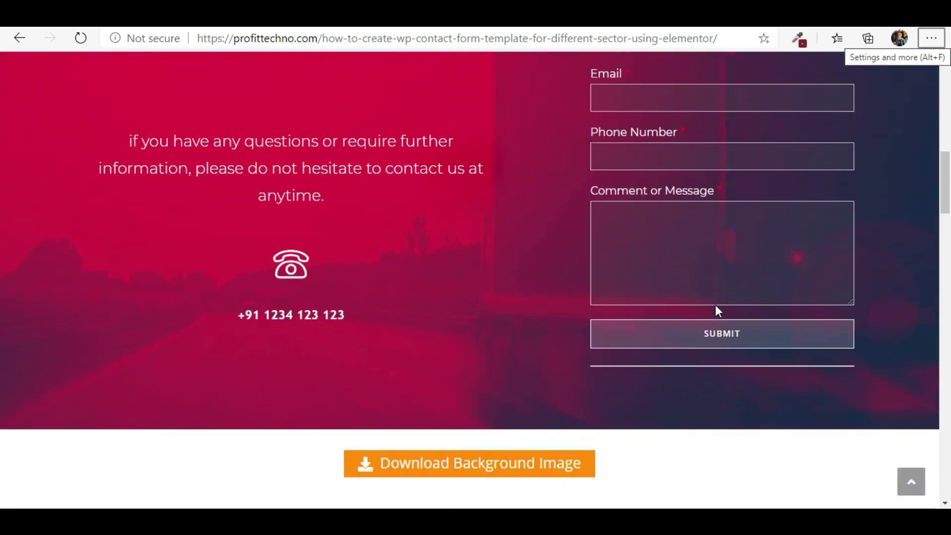
pyautogui.scroll(1, 715, 304)
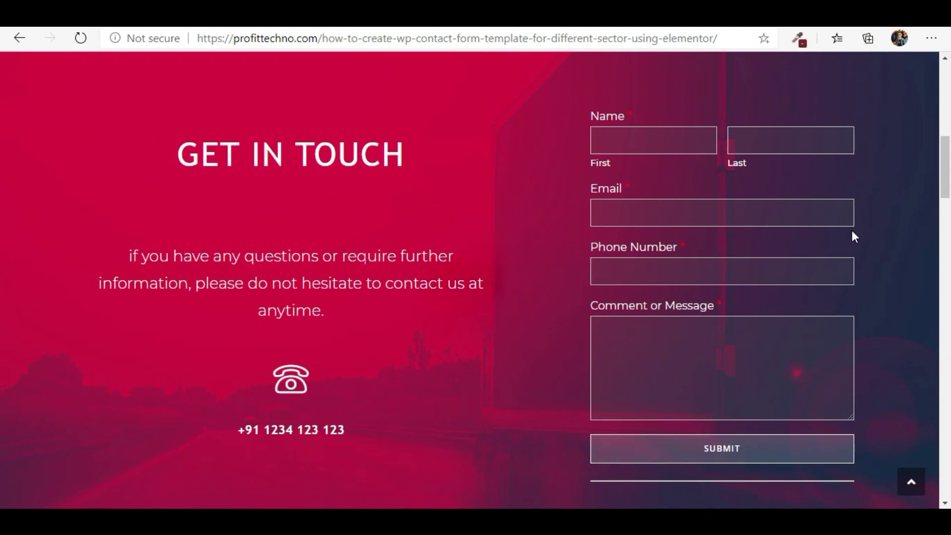
pyautogui.scroll(3, 238, 176)
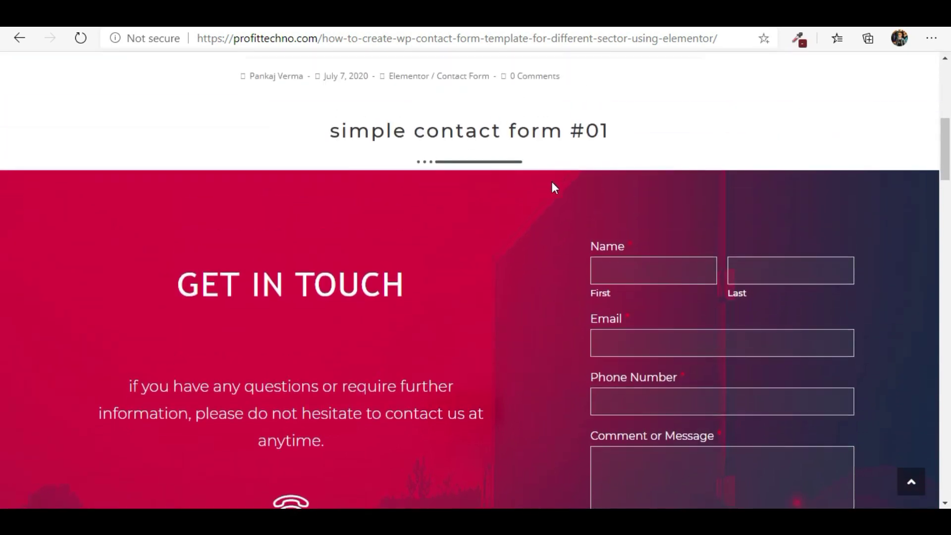
pyautogui.scroll(-3, 544, 181)
pyautogui.scroll(-9, 424, 278)
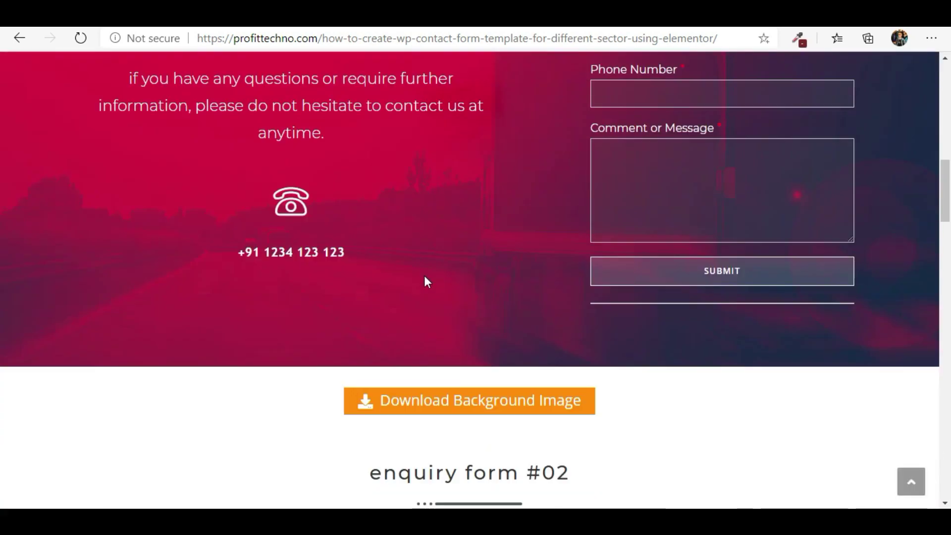
pyautogui.scroll(-2, 425, 292)
pyautogui.scroll(9, 437, 419)
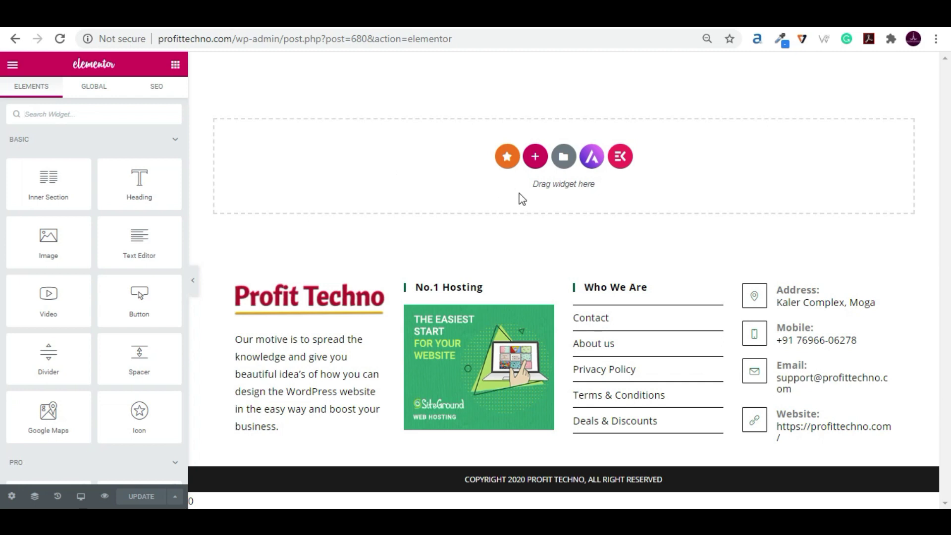
# - Add a single-column section to the Elementor page and give it the classic background image slider_img02.jpg
pyautogui.click(537, 162)
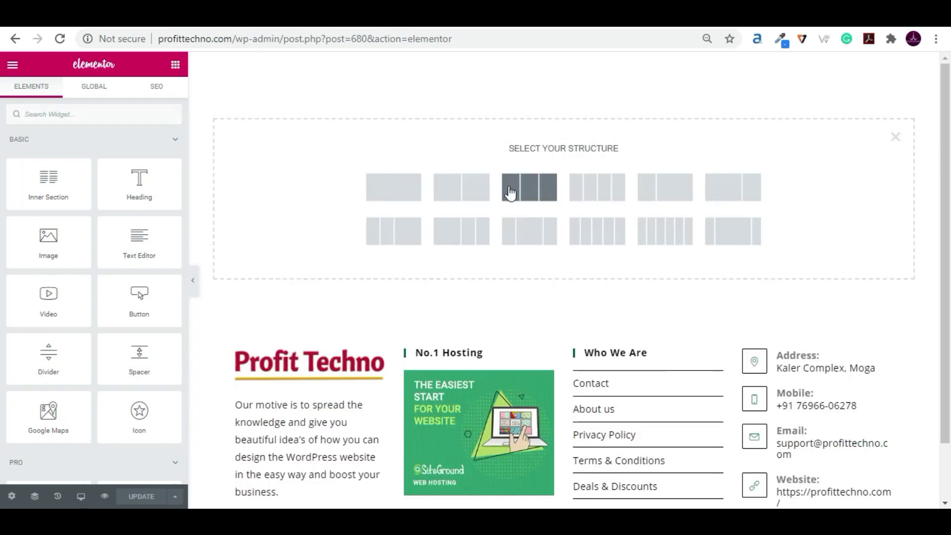
pyautogui.click(387, 197)
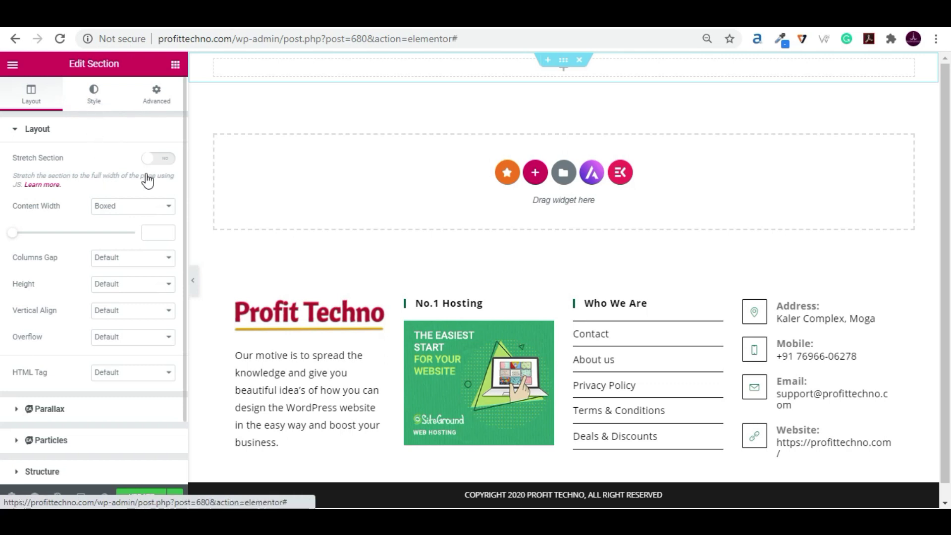
pyautogui.click(93, 94)
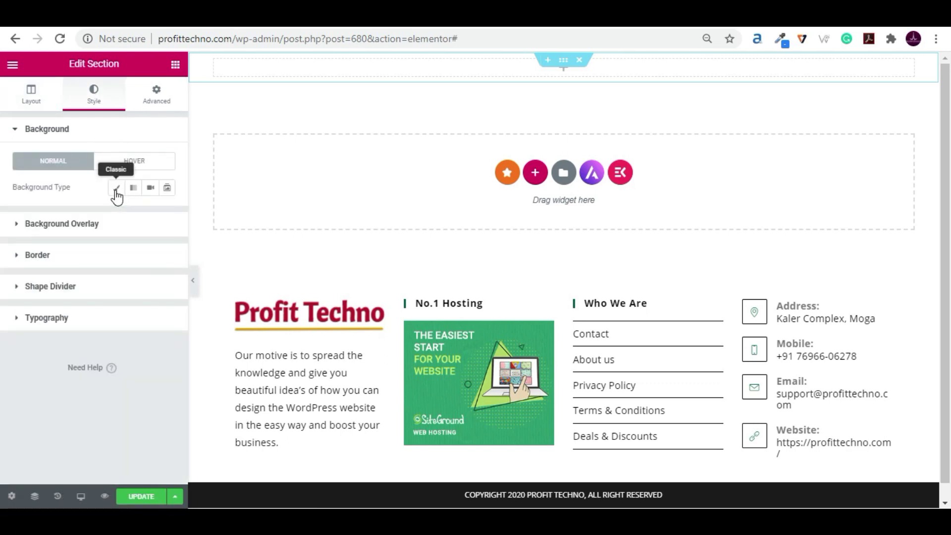
pyautogui.click(117, 195)
pyautogui.click(109, 291)
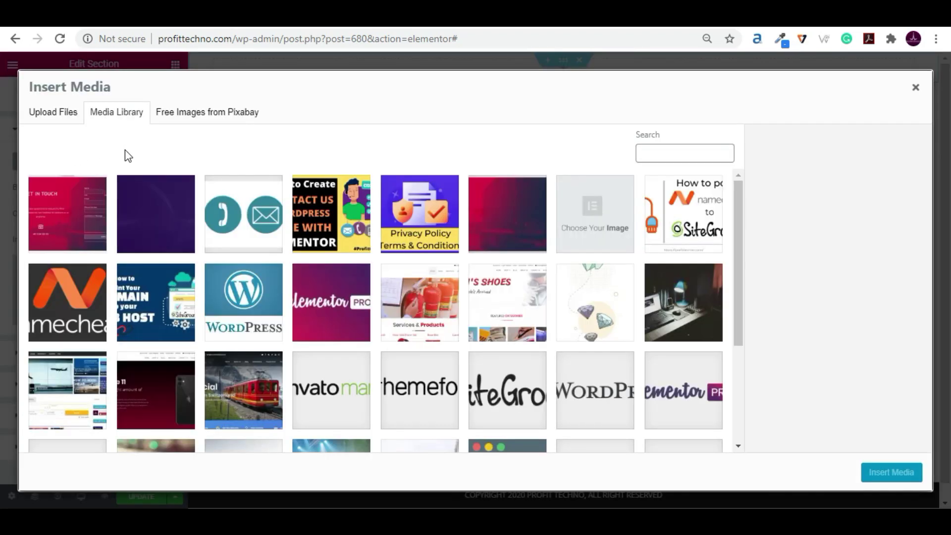
pyautogui.click(525, 223)
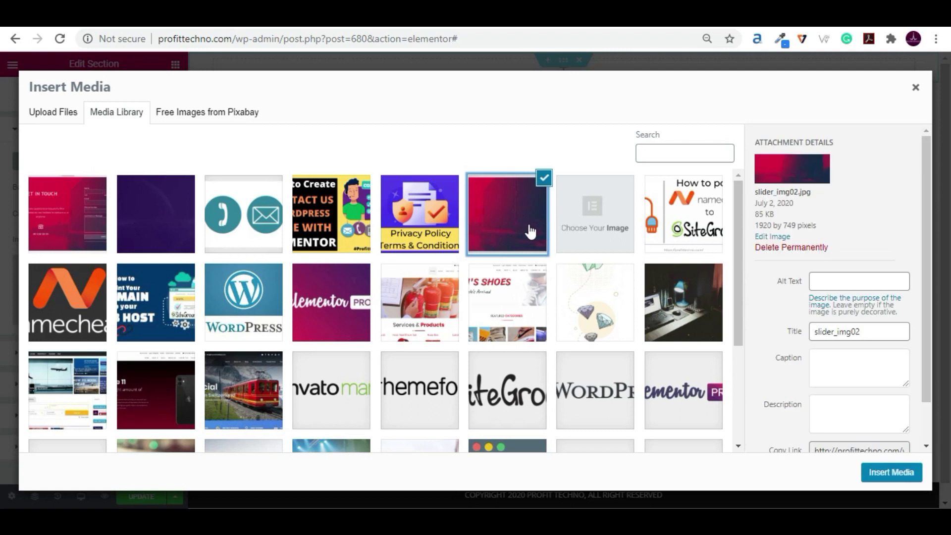
pyautogui.click(879, 470)
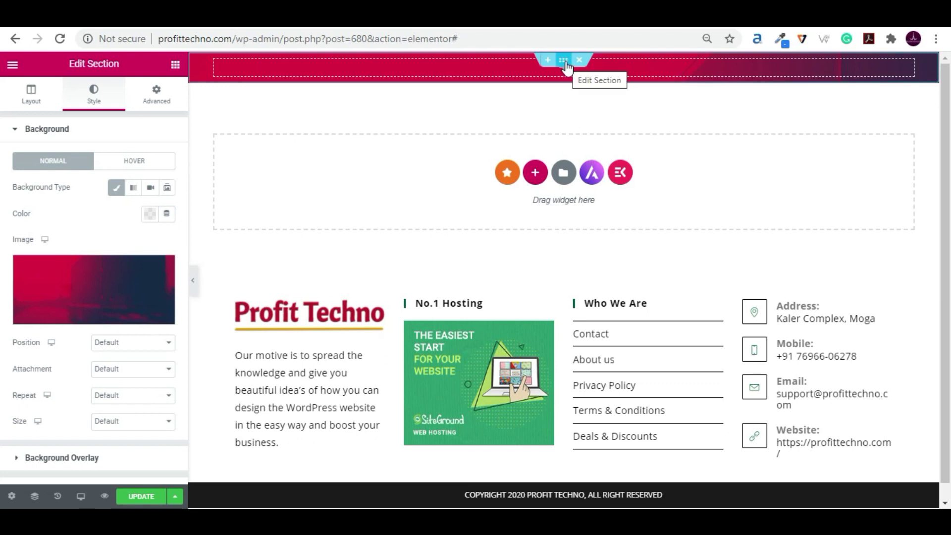
# - Unlink the section's padding values and set the top and bottom padding to 80 px
pyautogui.click(160, 101)
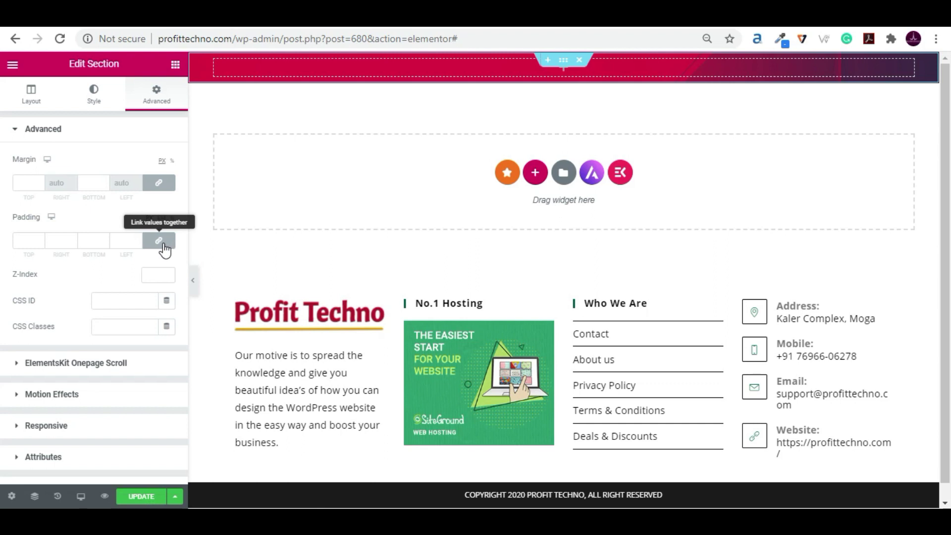
pyautogui.click(164, 243)
pyautogui.moveTo(34, 240); pyautogui.dragTo(2, 243)
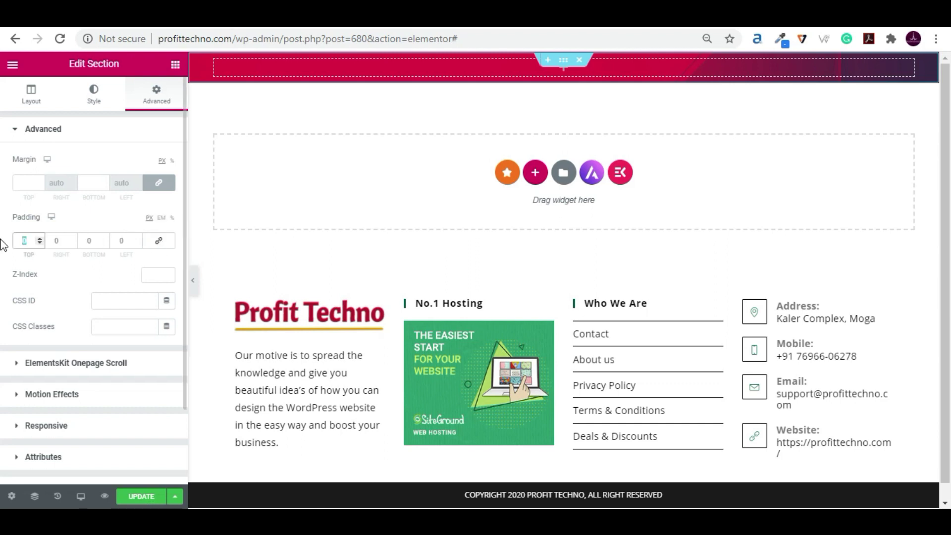
pyautogui.write('80')
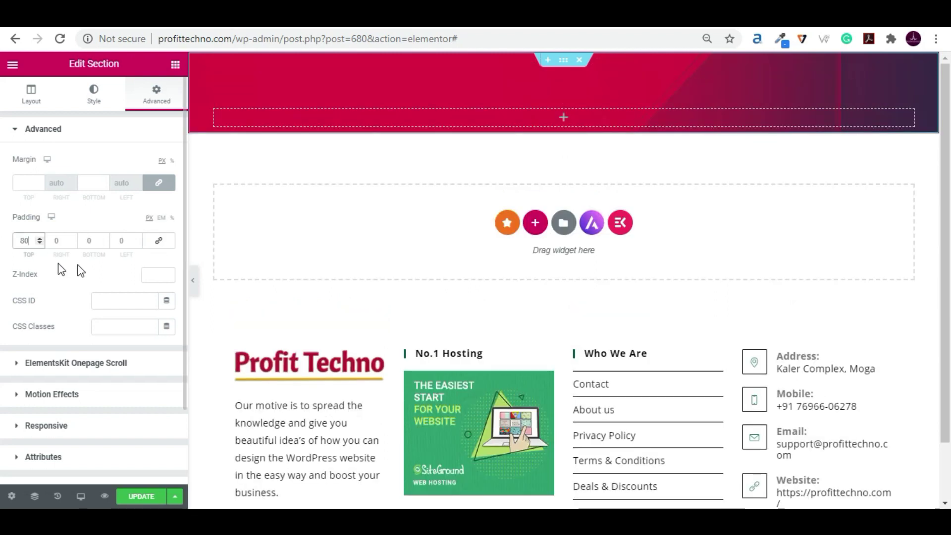
pyautogui.click(82, 244)
pyautogui.write('80')
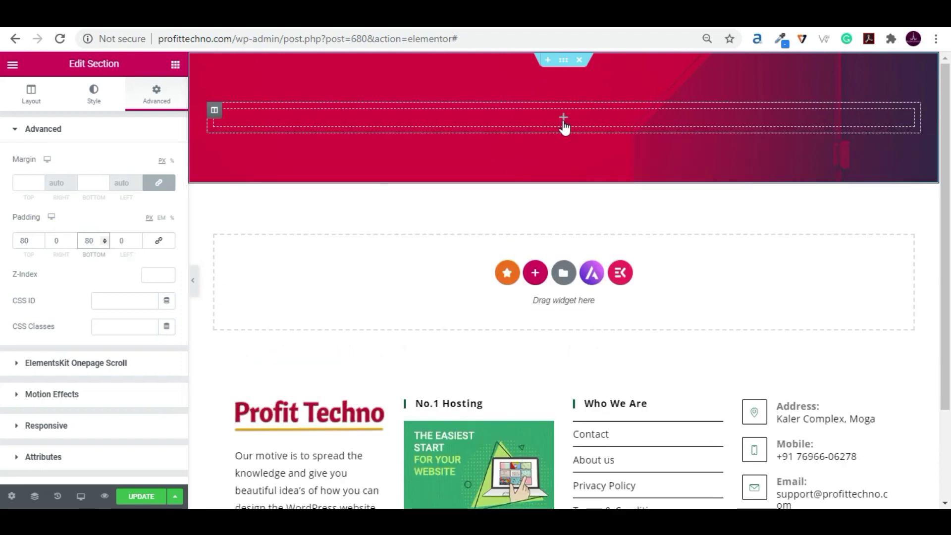
# - Add two new columns to the section, dividing it into three columns
pyautogui.rightClick(216, 117)
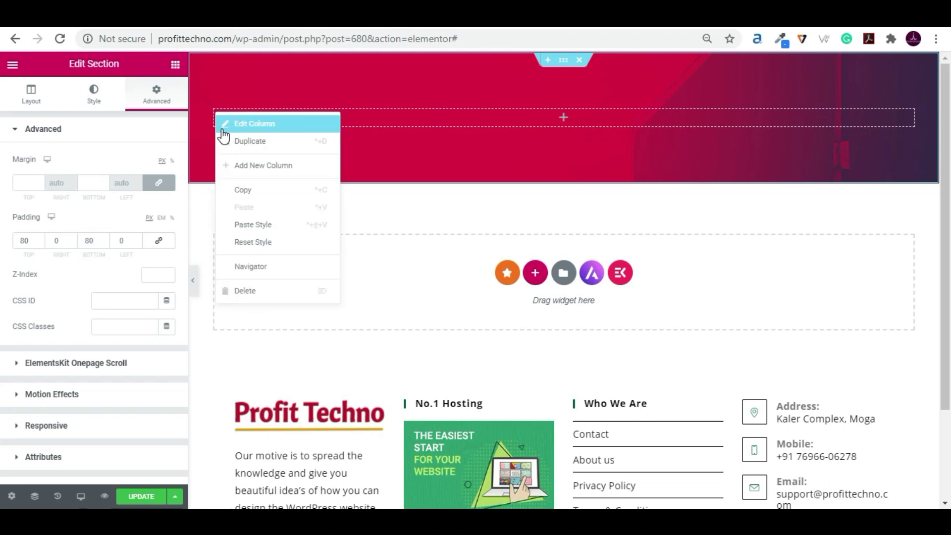
pyautogui.click(392, 137)
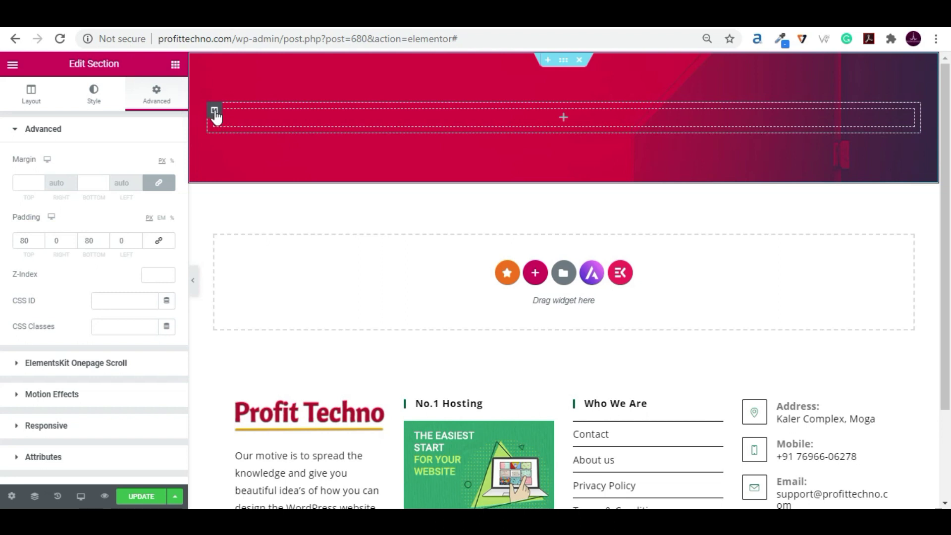
pyautogui.rightClick(215, 115)
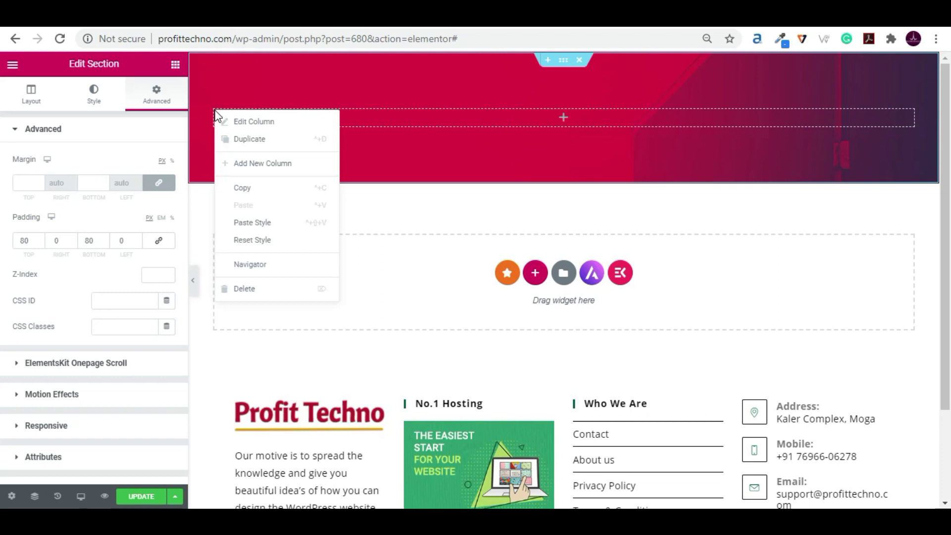
pyautogui.click(249, 168)
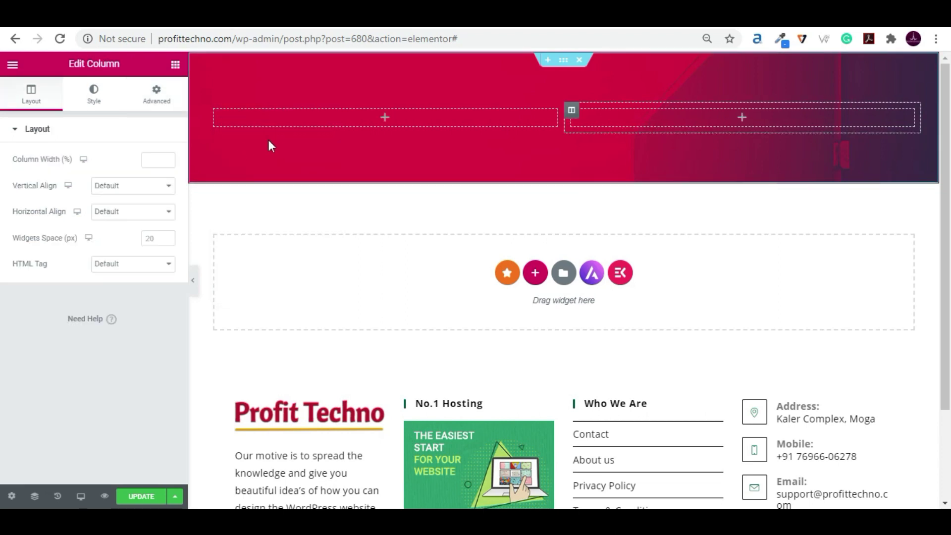
pyautogui.rightClick(217, 113)
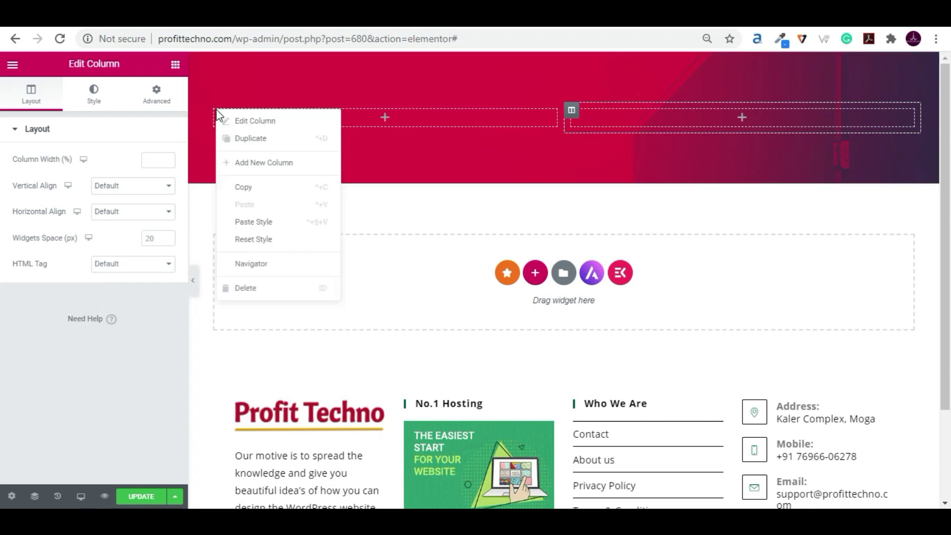
pyautogui.click(238, 163)
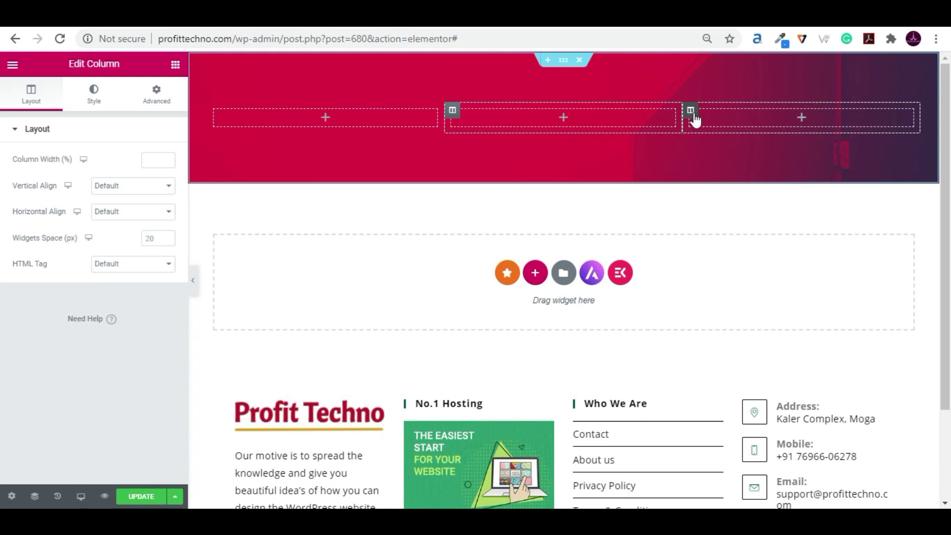
# - Set the width of the section's third column to 35%
pyautogui.click(691, 114)
pyautogui.click(153, 159)
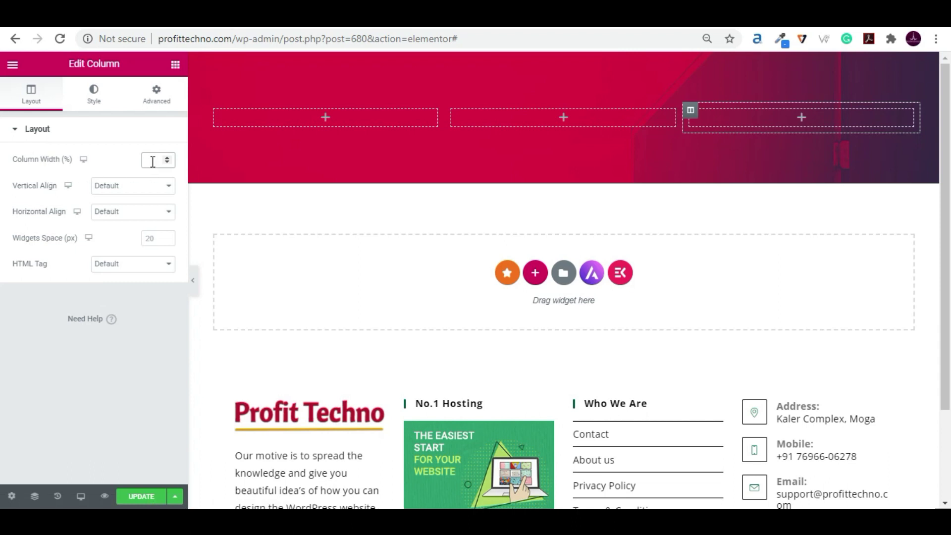
pyautogui.write('35')
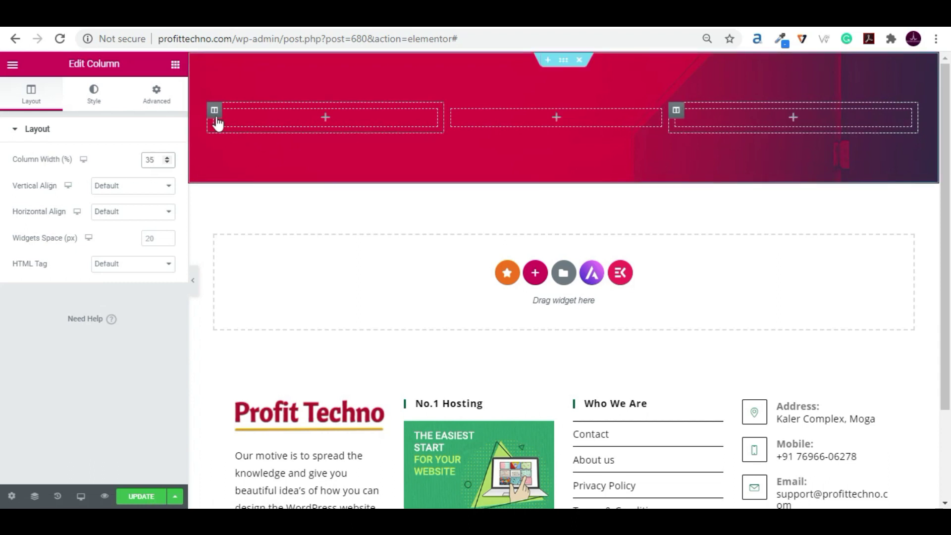
# - Set the width of the section's first column to 55% and update the page
pyautogui.click(214, 114)
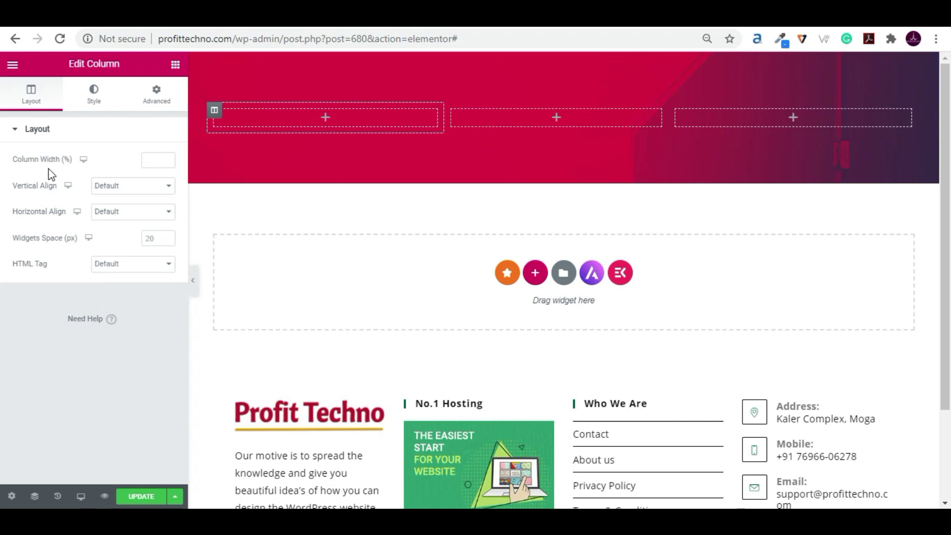
pyautogui.click(144, 161)
pyautogui.write('55')
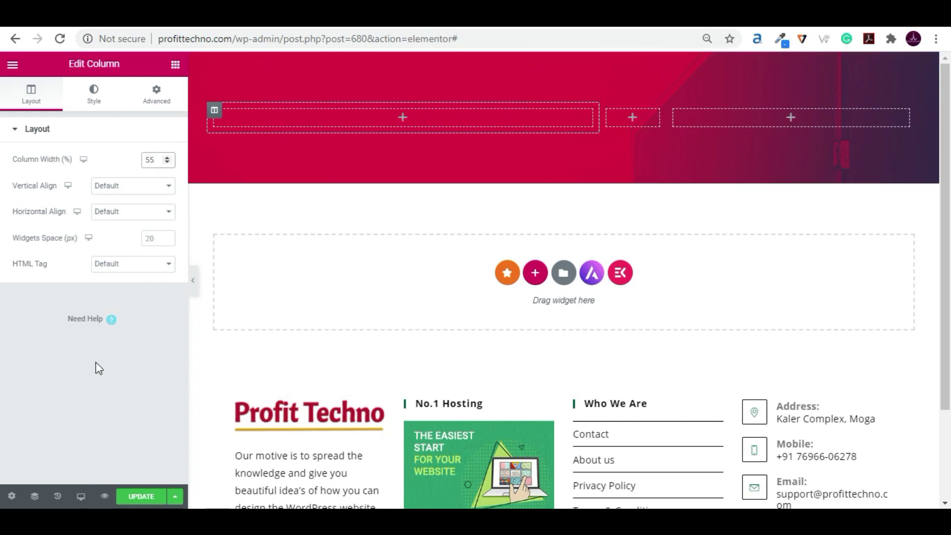
pyautogui.click(139, 497)
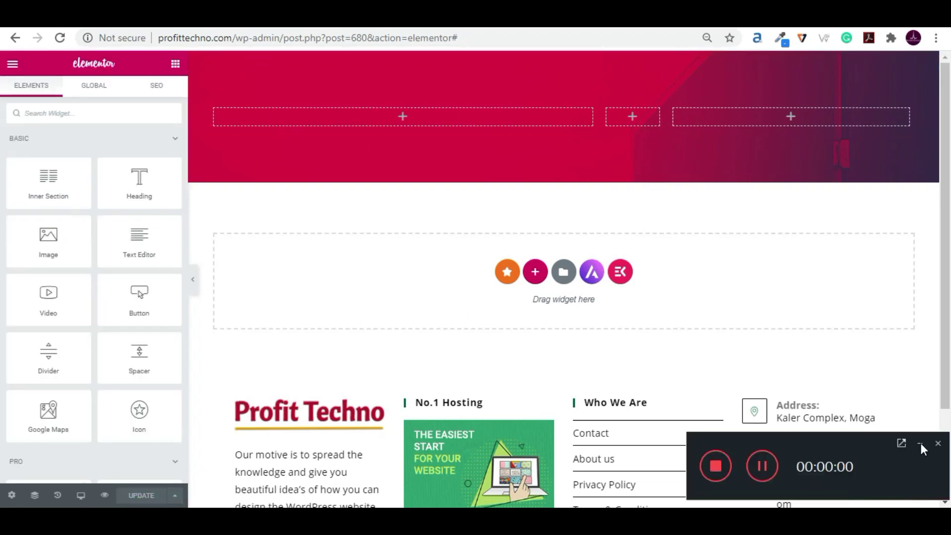
pyautogui.click(921, 442)
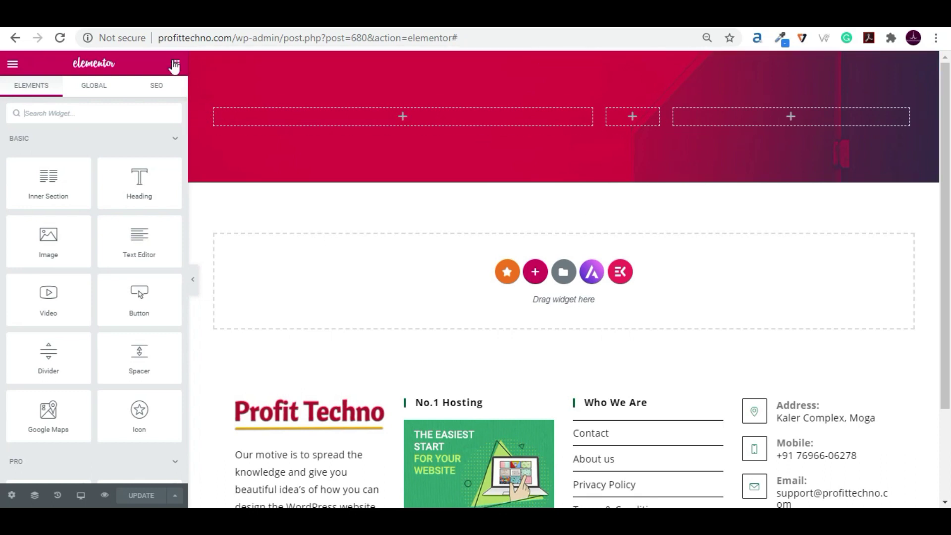
# - Search the widgets for "wp" and place the EA WPForms widget in the section's third column
pyautogui.click(82, 113)
pyautogui.write('wp')
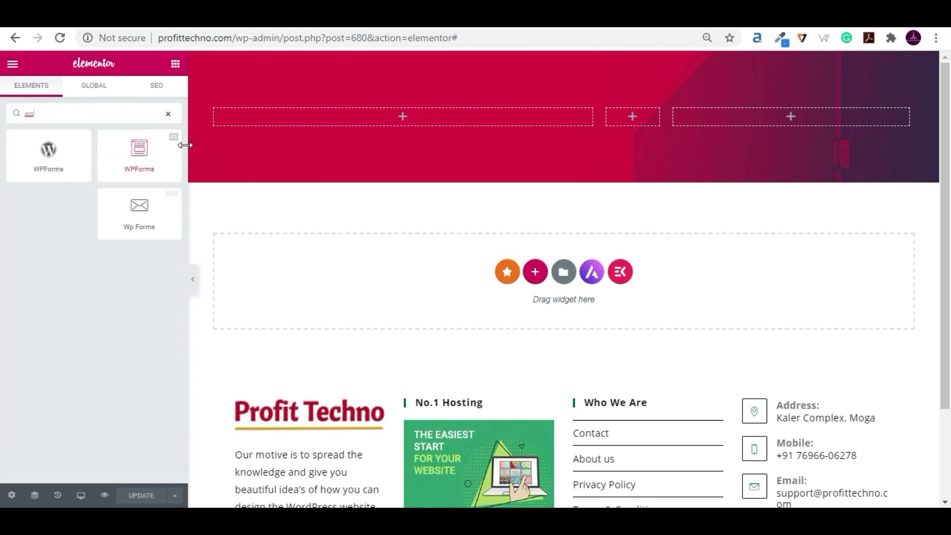
pyautogui.moveTo(145, 159); pyautogui.dragTo(804, 118)
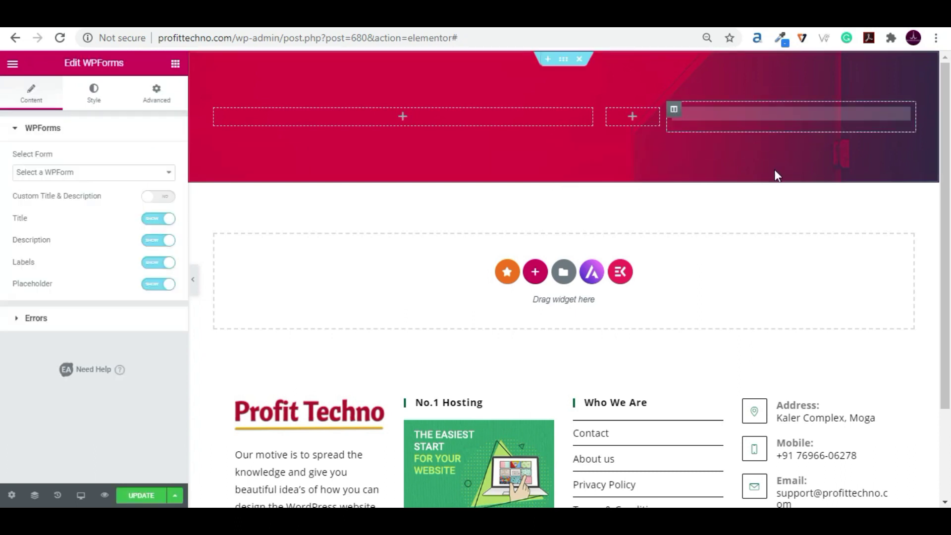
# - Choose Simple Contact Form as the widget's form and hide the form title
pyautogui.click(93, 176)
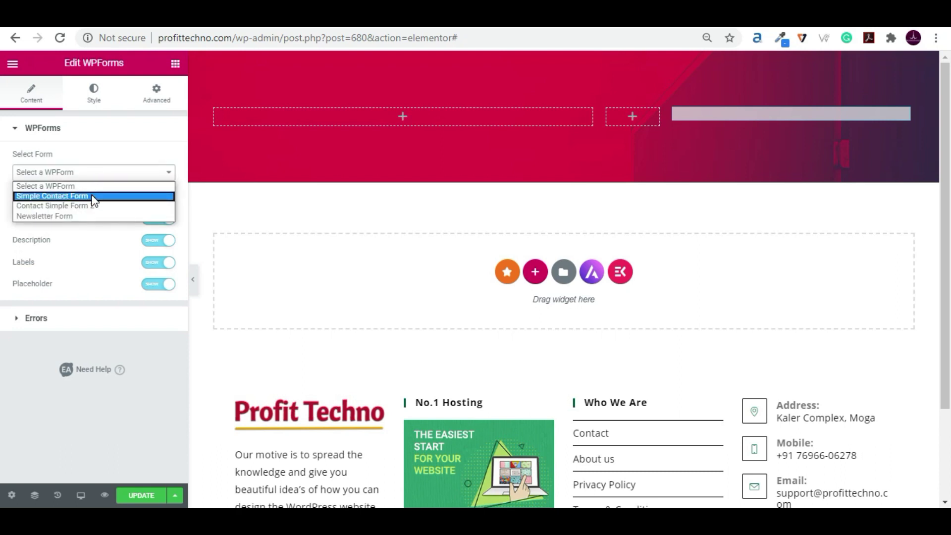
pyautogui.click(92, 196)
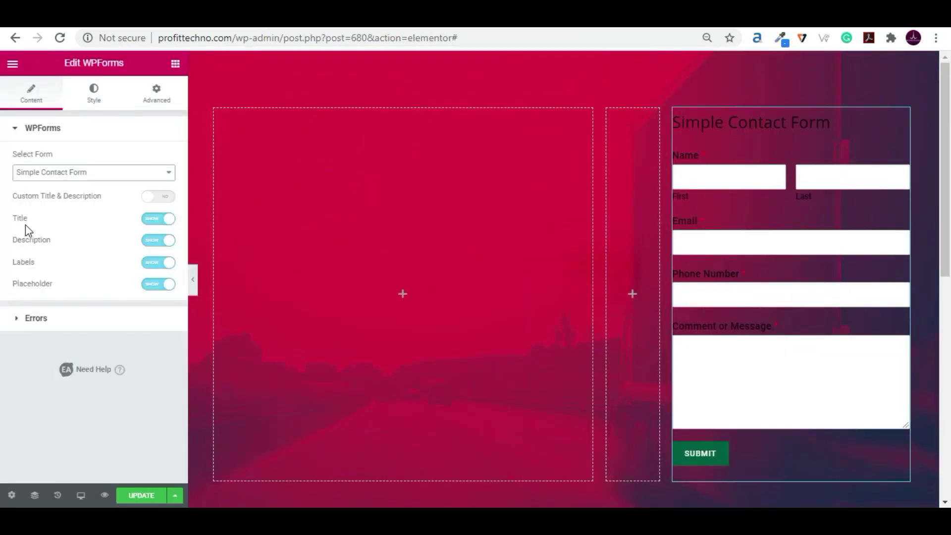
pyautogui.click(159, 227)
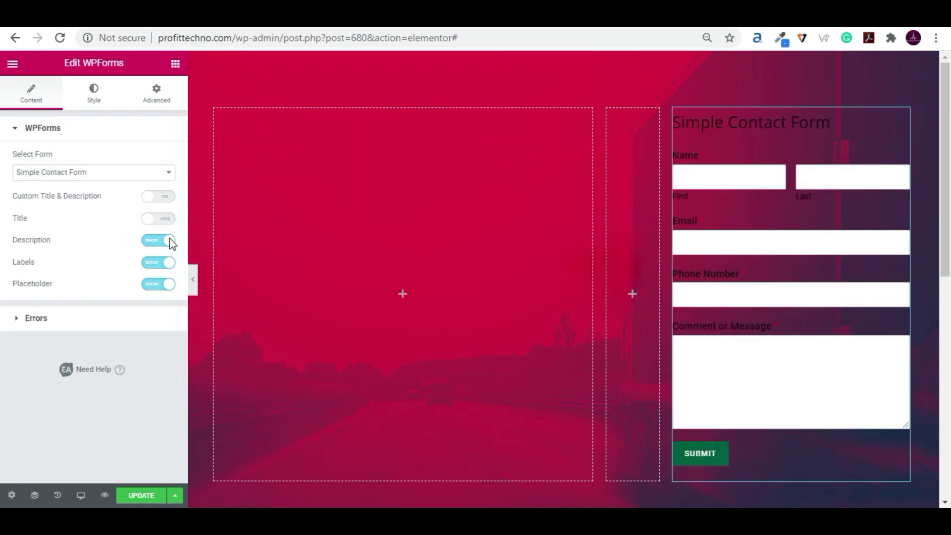
pyautogui.click(920, 439)
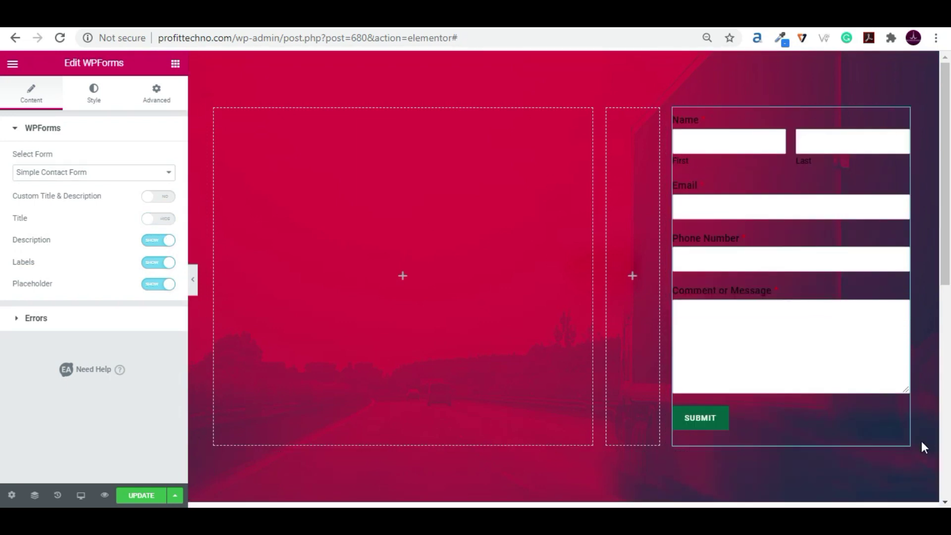
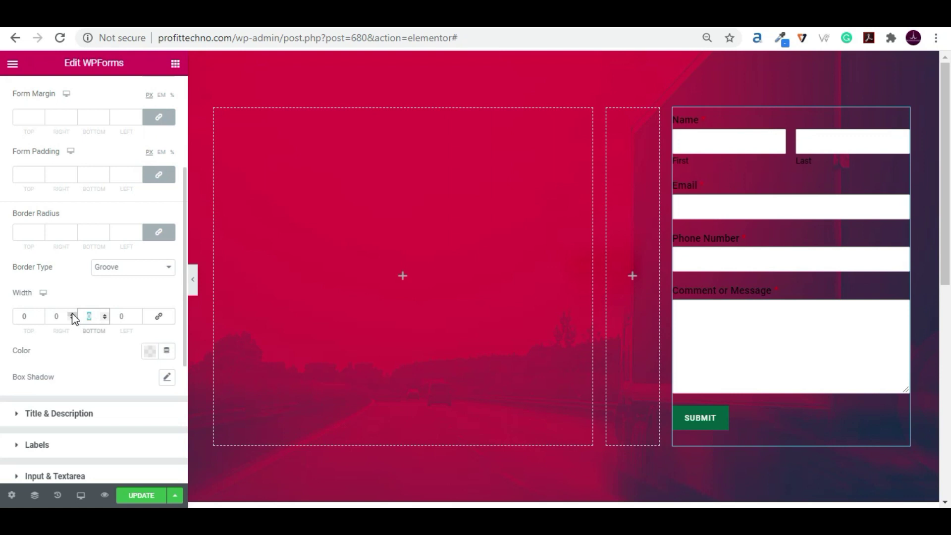
# - Set the form container's bottom border width to 2 and update the page
pyautogui.write('2')
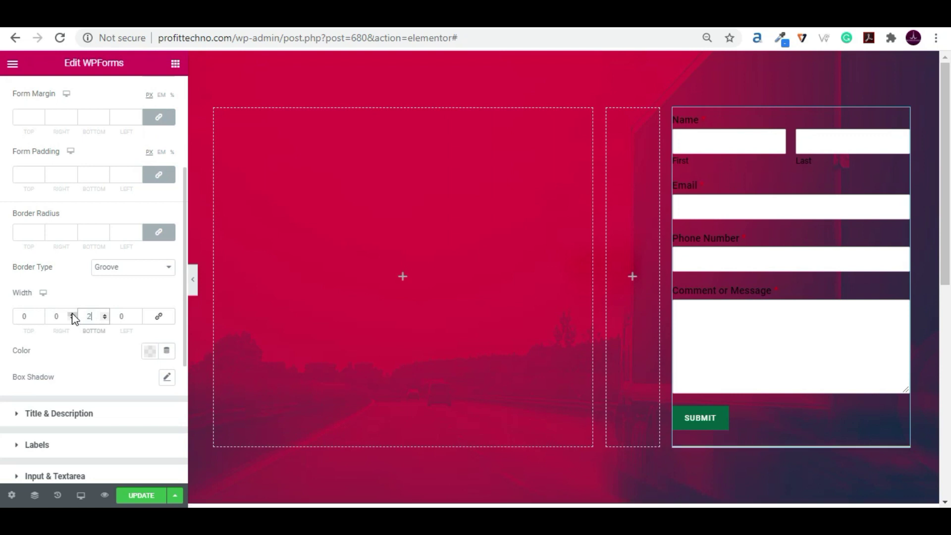
pyautogui.click(83, 369)
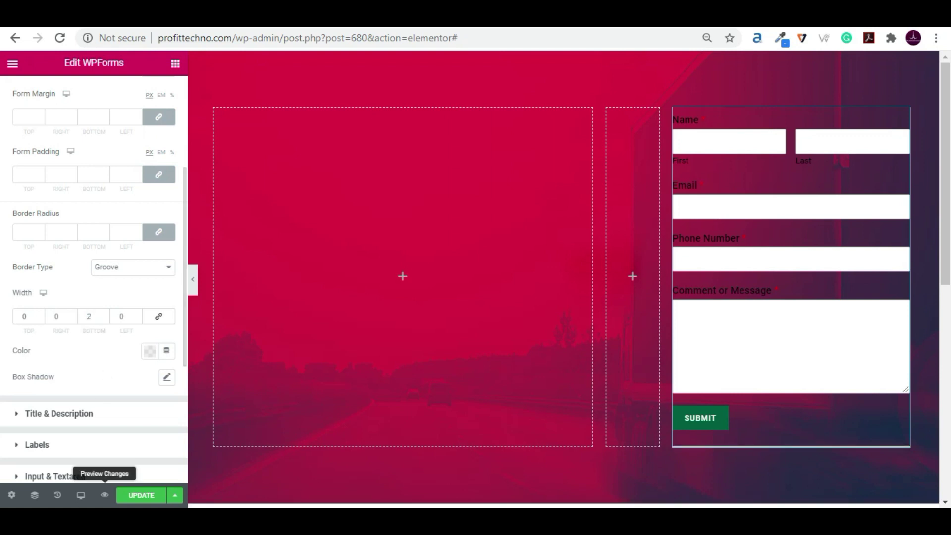
pyautogui.click(141, 495)
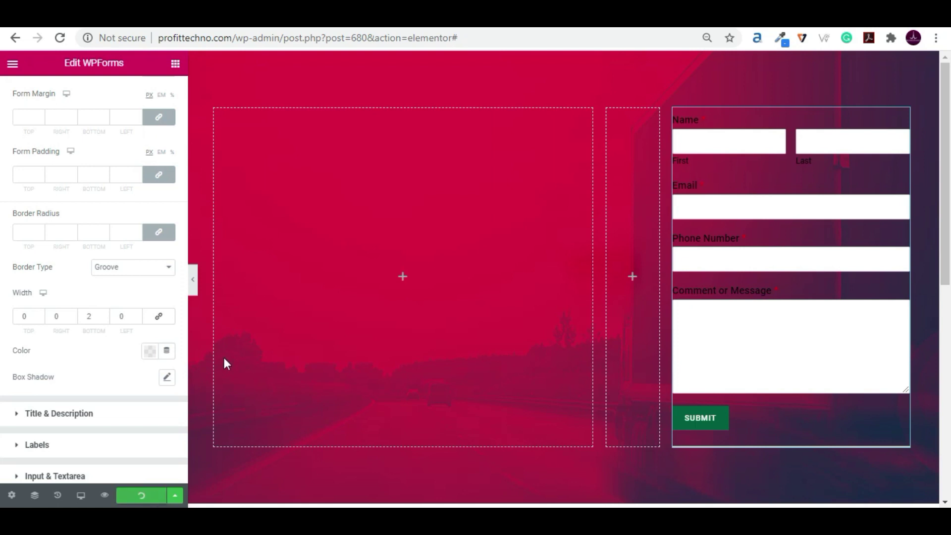
pyautogui.click(195, 286)
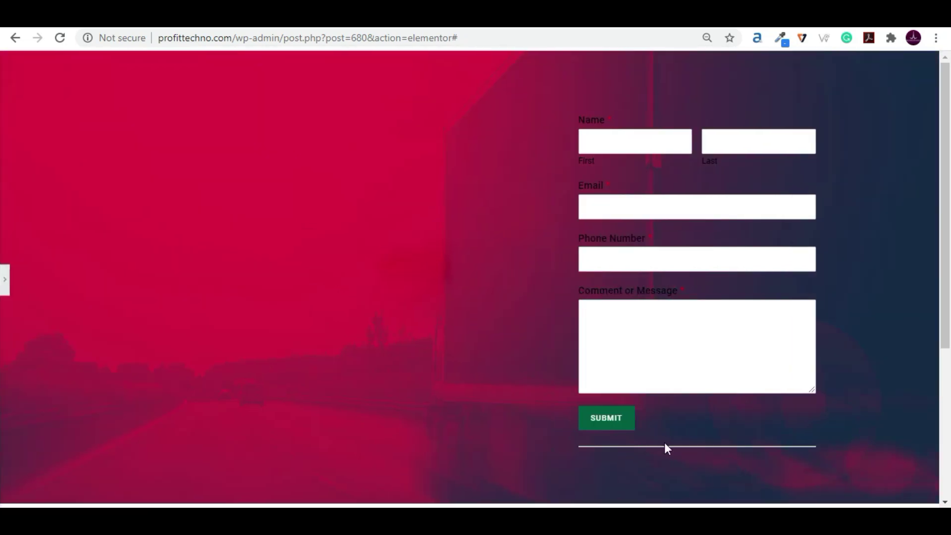
pyautogui.click(5, 279)
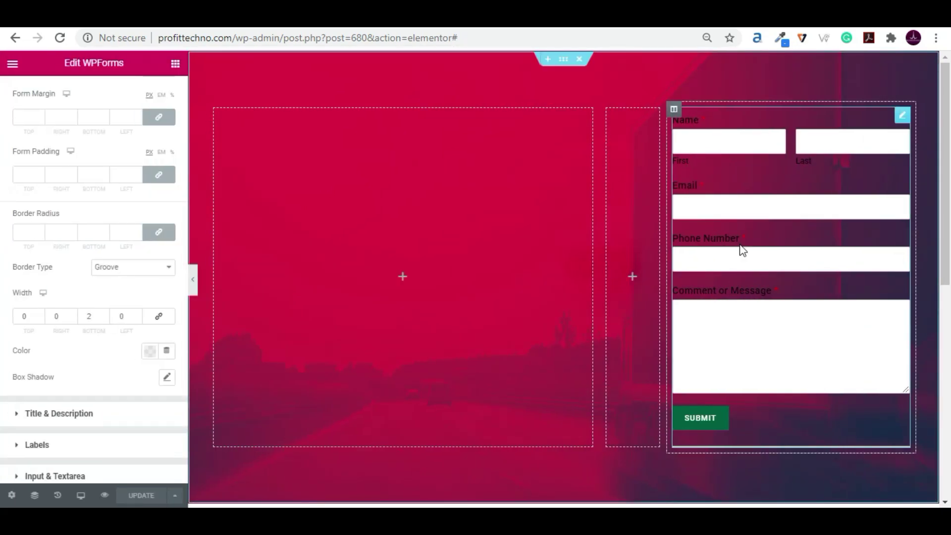
# - Set the text color of the form labels to white
pyautogui.scroll(5, 90, 203)
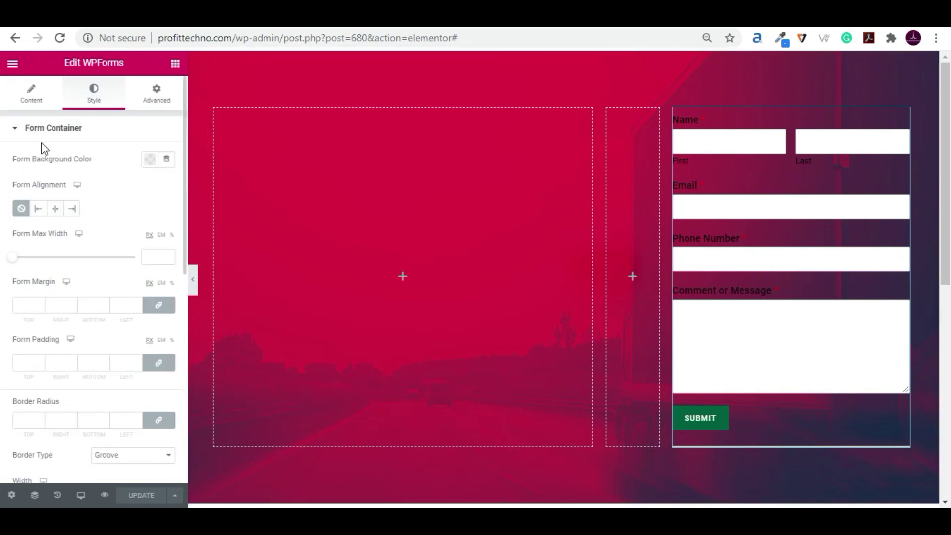
pyautogui.click(17, 133)
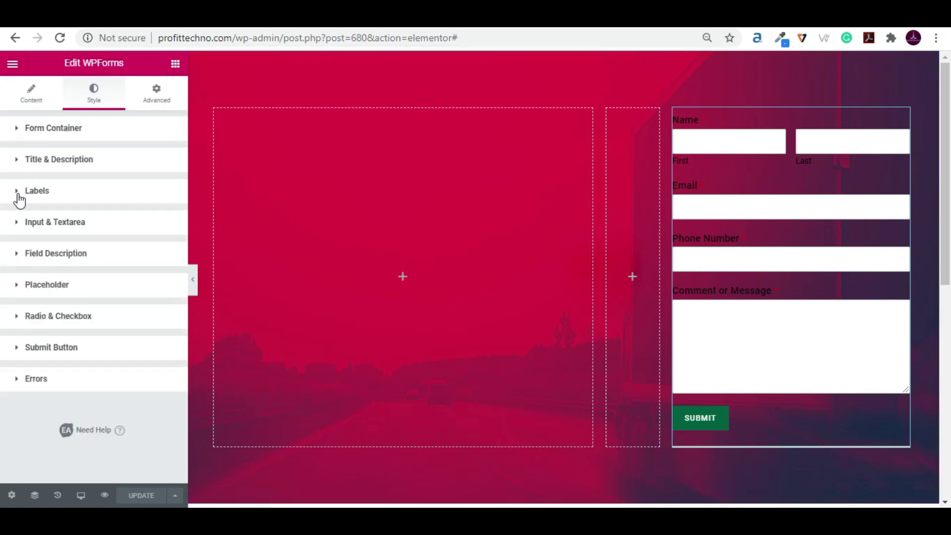
pyautogui.click(17, 193)
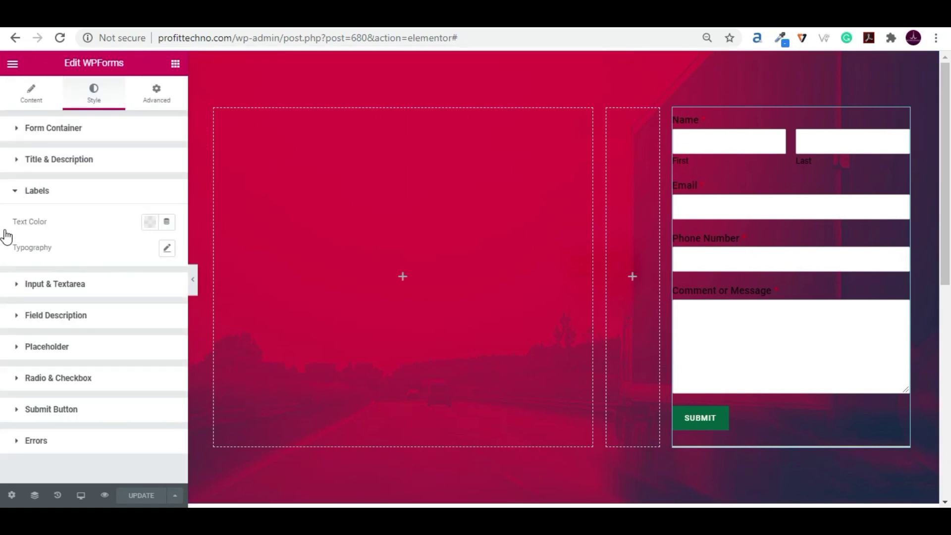
pyautogui.click(149, 222)
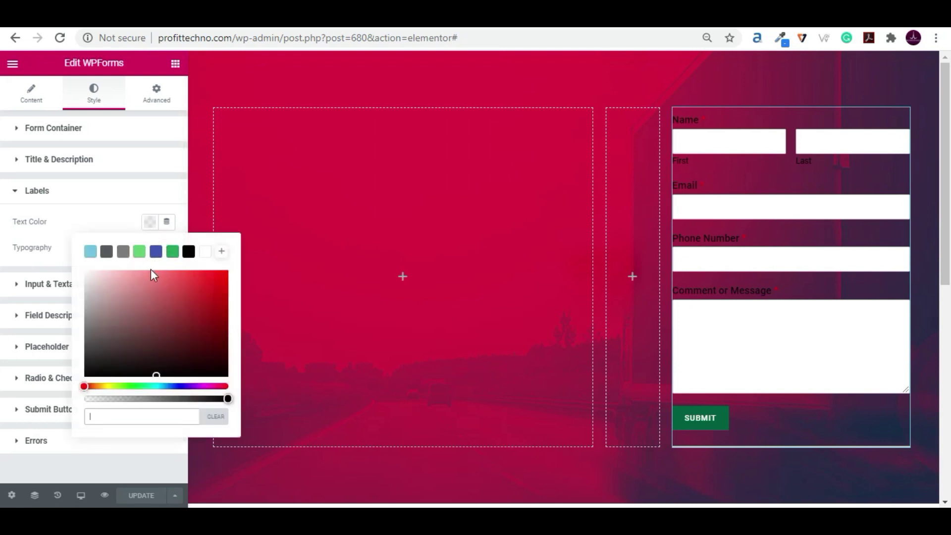
pyautogui.click(204, 258)
pyautogui.click(102, 224)
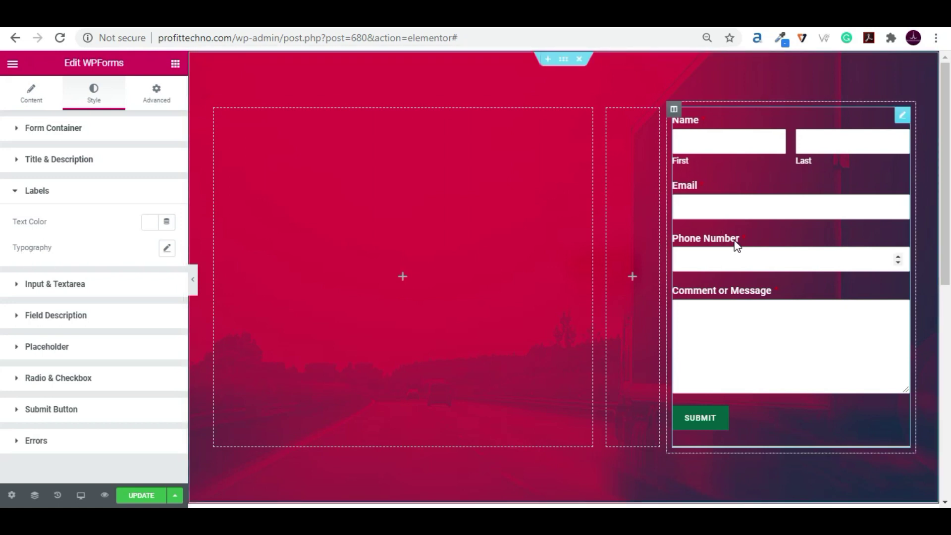
# - Set the font family of the form labels to Montserrat
pyautogui.click(168, 249)
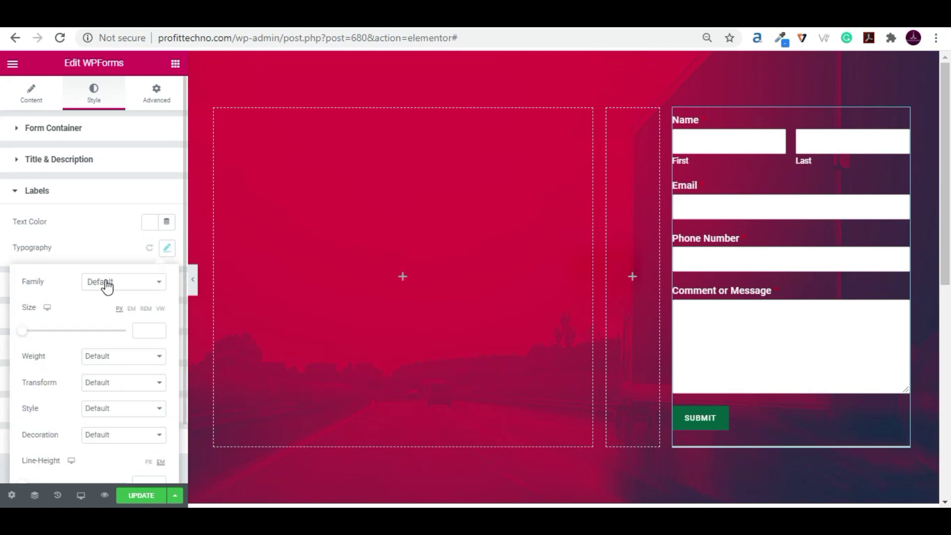
pyautogui.click(107, 286)
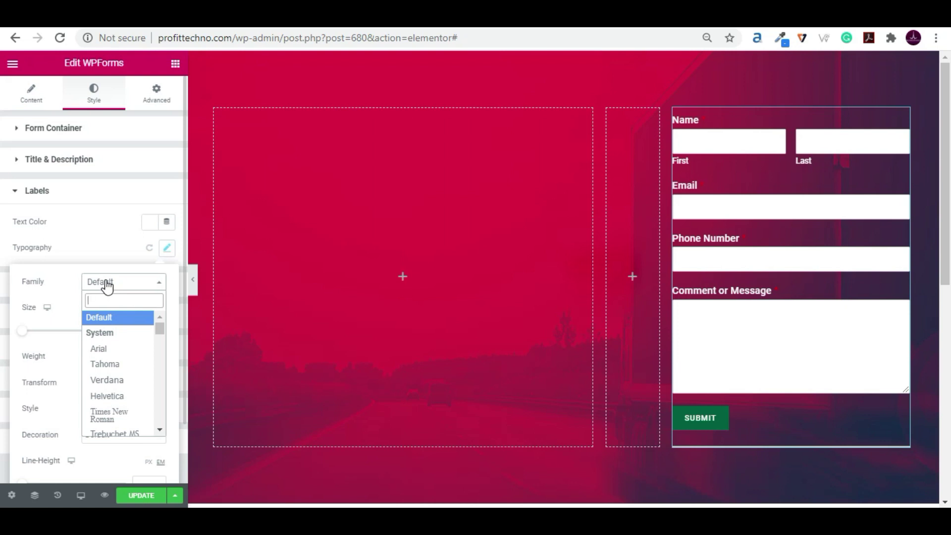
pyautogui.write('mon')
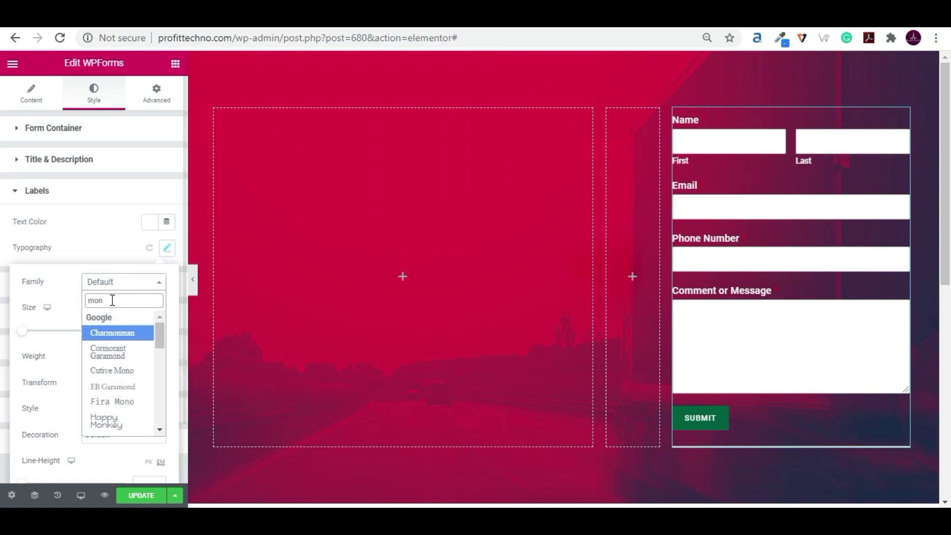
pyautogui.press('Down')
pyautogui.press('Down')
pyautogui.press('Down')
pyautogui.press('Down')
pyautogui.press('Down')
pyautogui.press('Down')
pyautogui.press('Down')
pyautogui.press('Down')
pyautogui.press('Down')
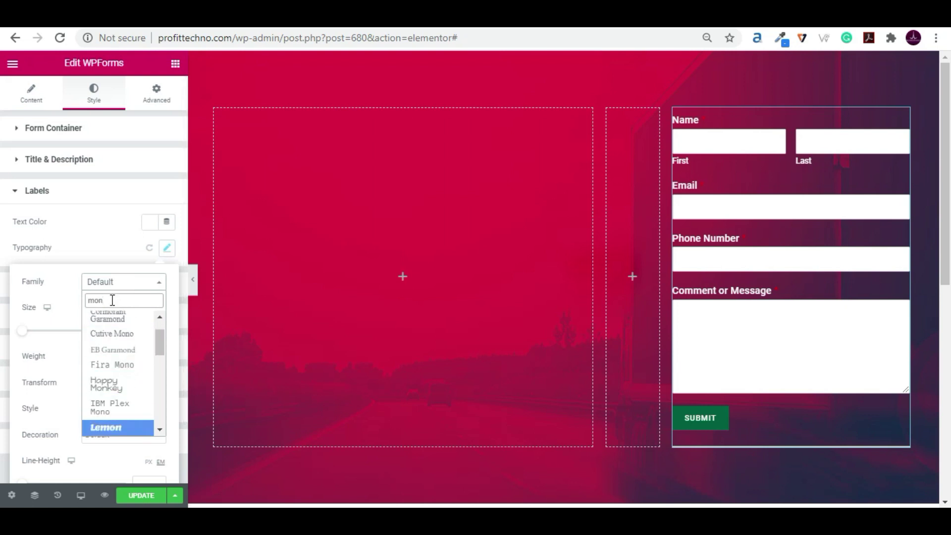
pyautogui.press('Down')
pyautogui.press('Down')
pyautogui.press('Down')
pyautogui.press('Down')
pyautogui.press('Down')
pyautogui.press('Down')
pyautogui.press('Down')
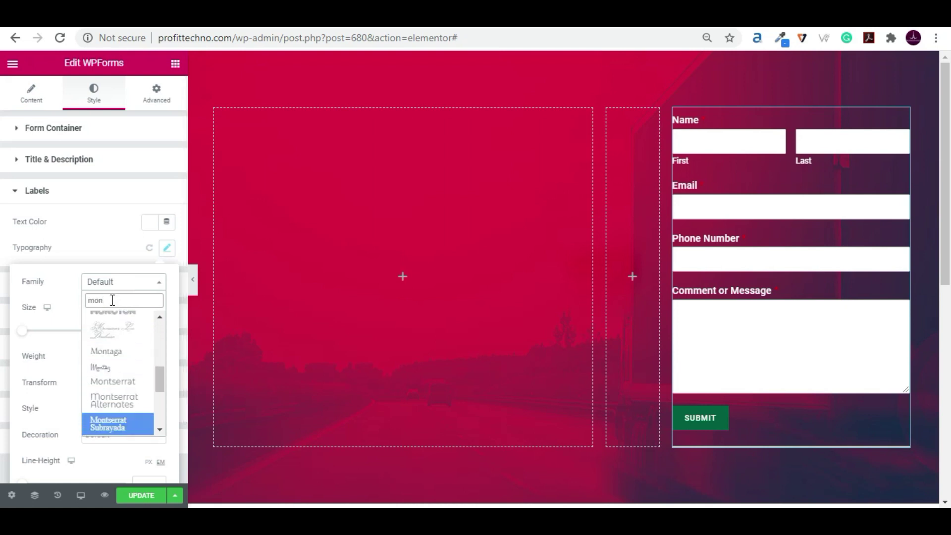
pyautogui.press('Up')
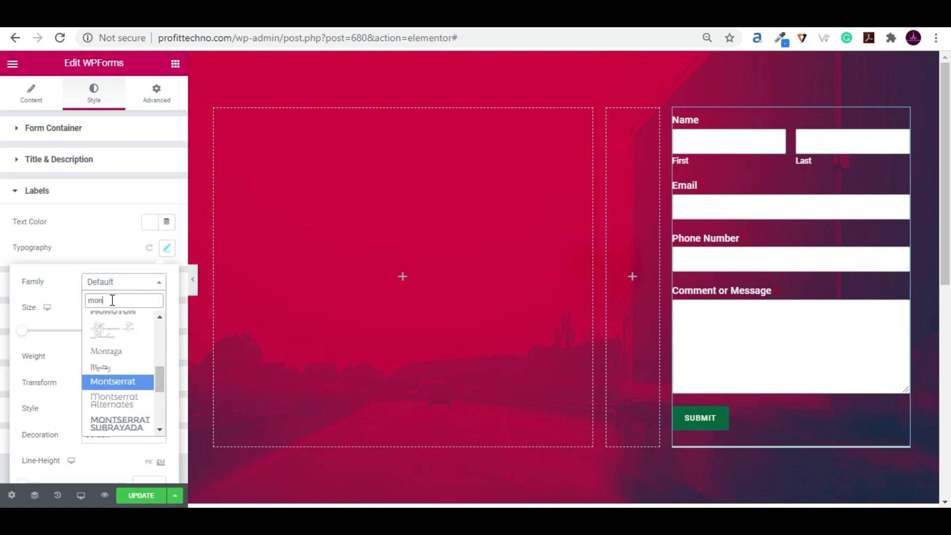
pyautogui.press('Return')
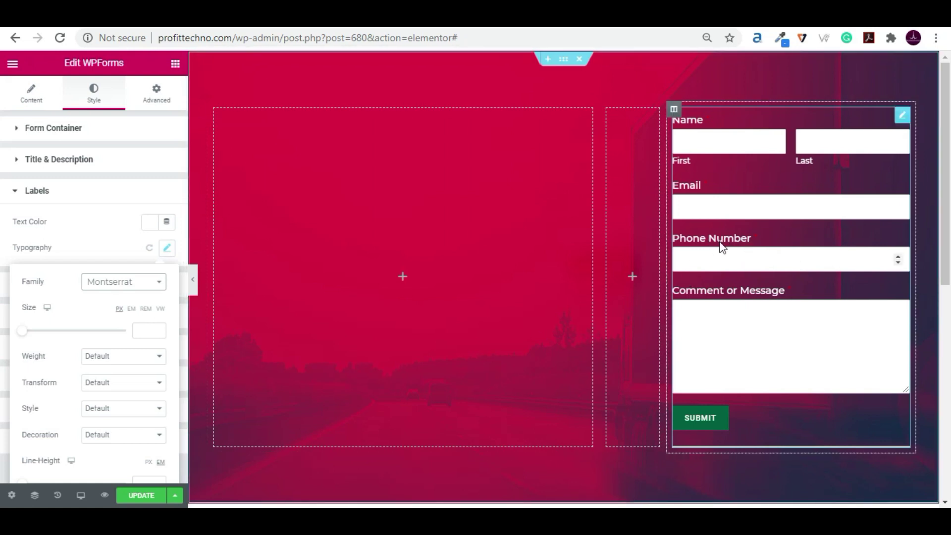
# - Set the font weight of the form labels to 400 and update the page
pyautogui.click(107, 358)
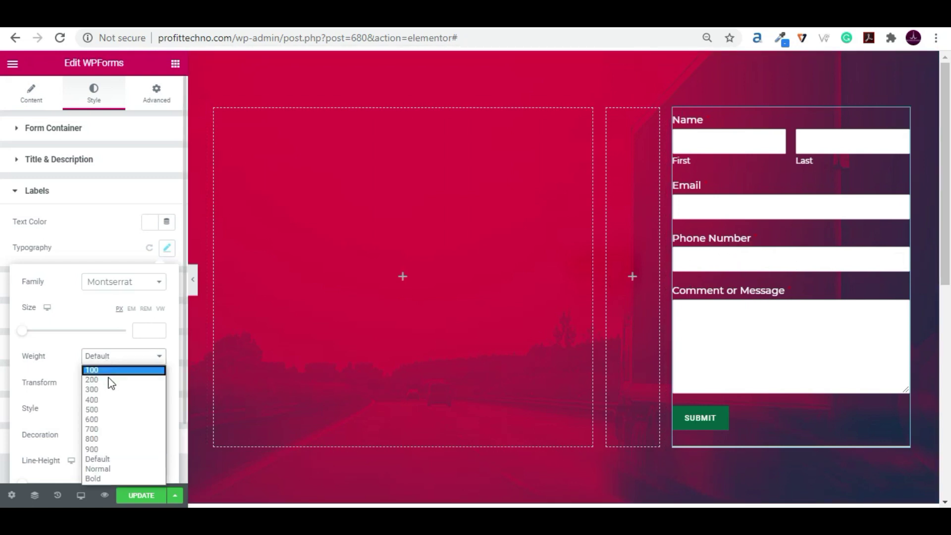
pyautogui.click(111, 401)
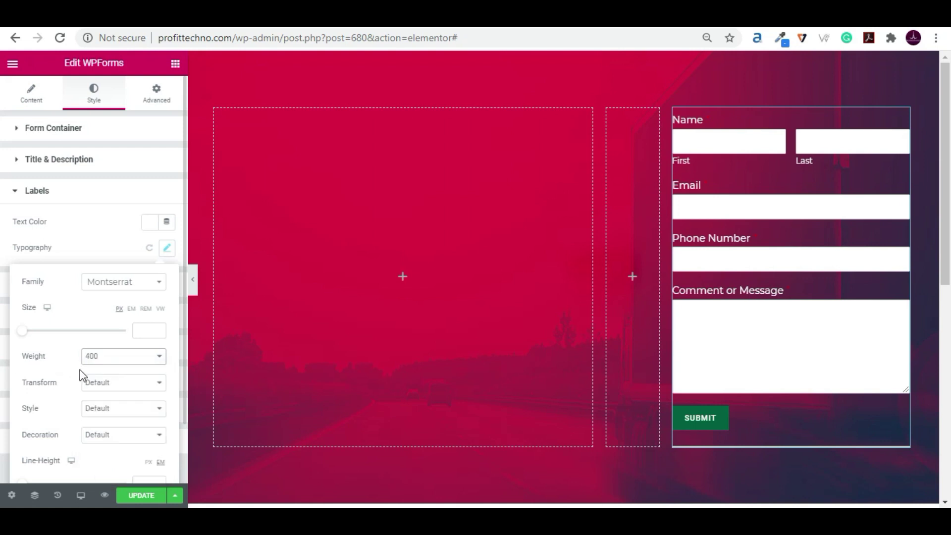
pyautogui.click(142, 496)
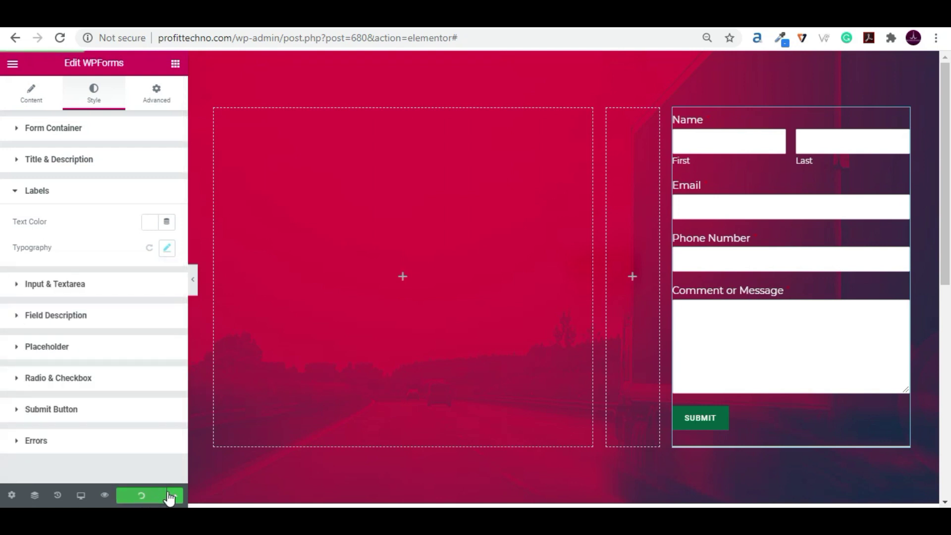
pyautogui.click(195, 282)
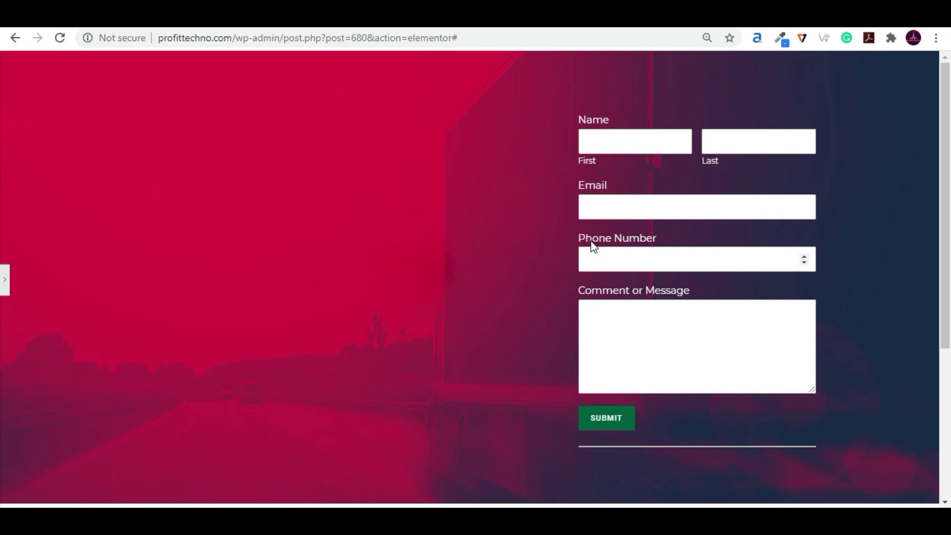
pyautogui.click(6, 279)
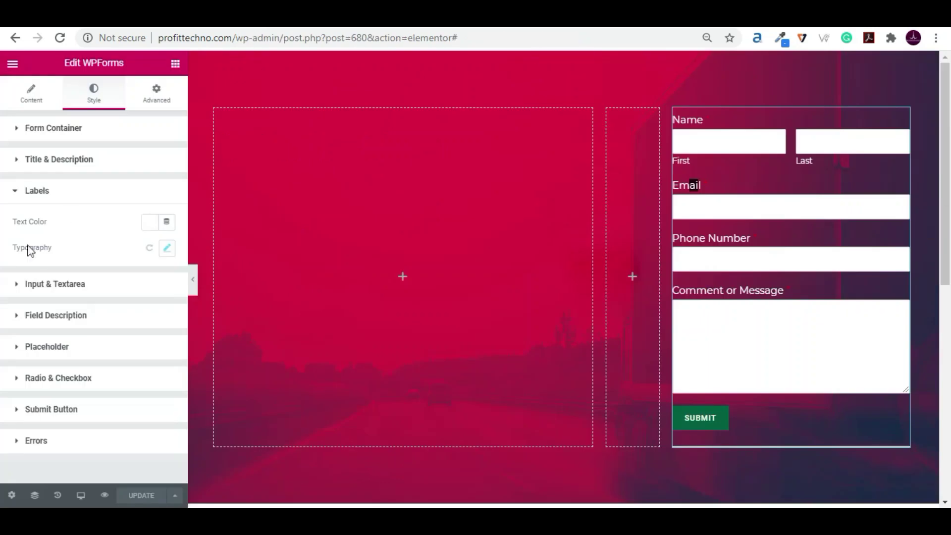
# - Make the background of the form's input fields and textarea fully transparent and set their text color to white
pyautogui.click(14, 192)
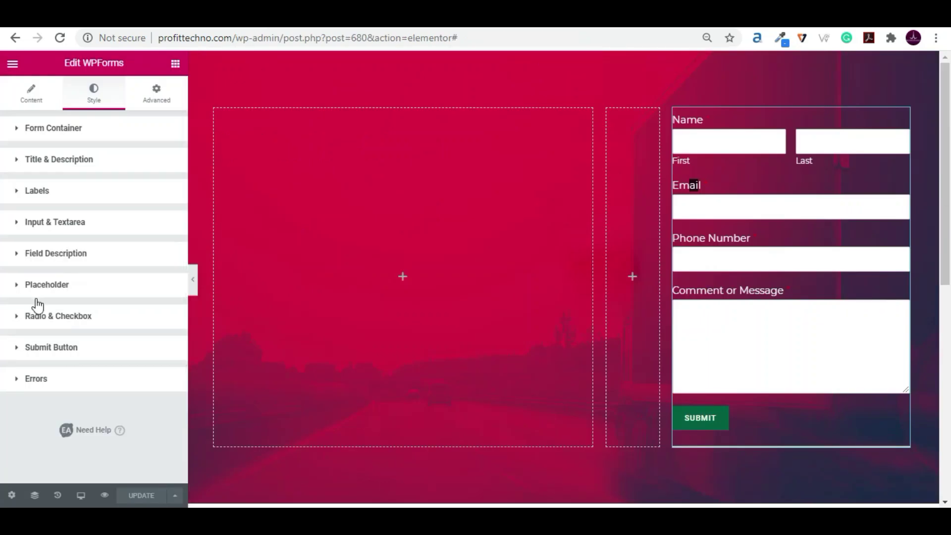
pyautogui.click(20, 229)
pyautogui.scroll(-1, 87, 337)
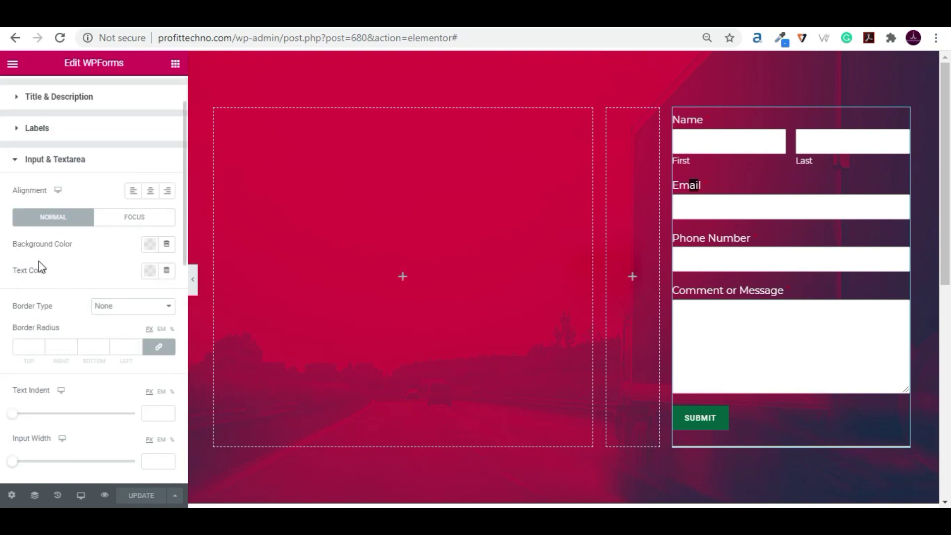
pyautogui.click(150, 246)
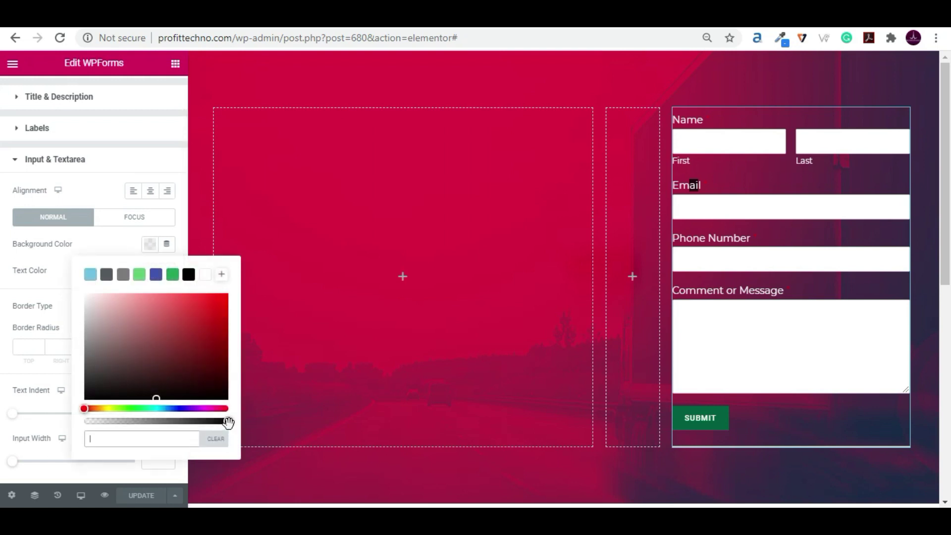
pyautogui.moveTo(228, 422); pyautogui.dragTo(85, 422)
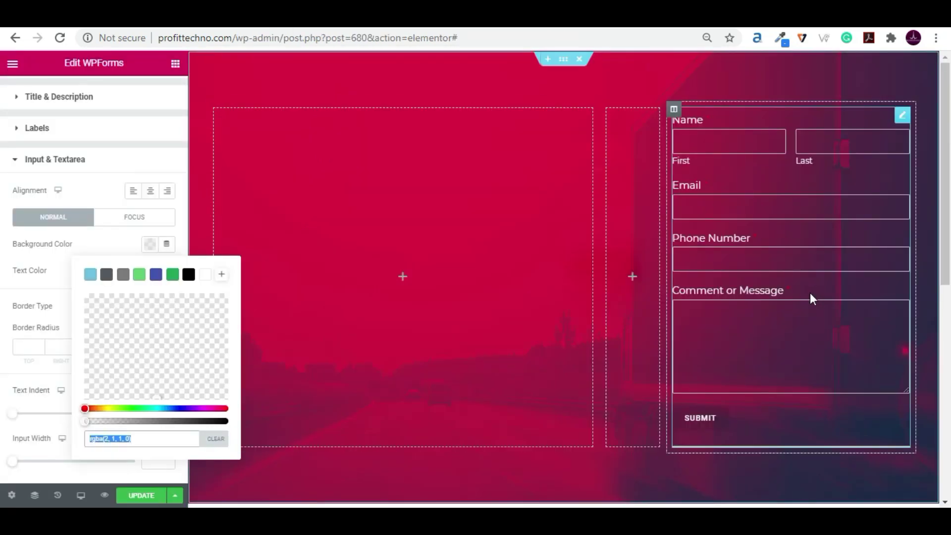
pyautogui.click(106, 243)
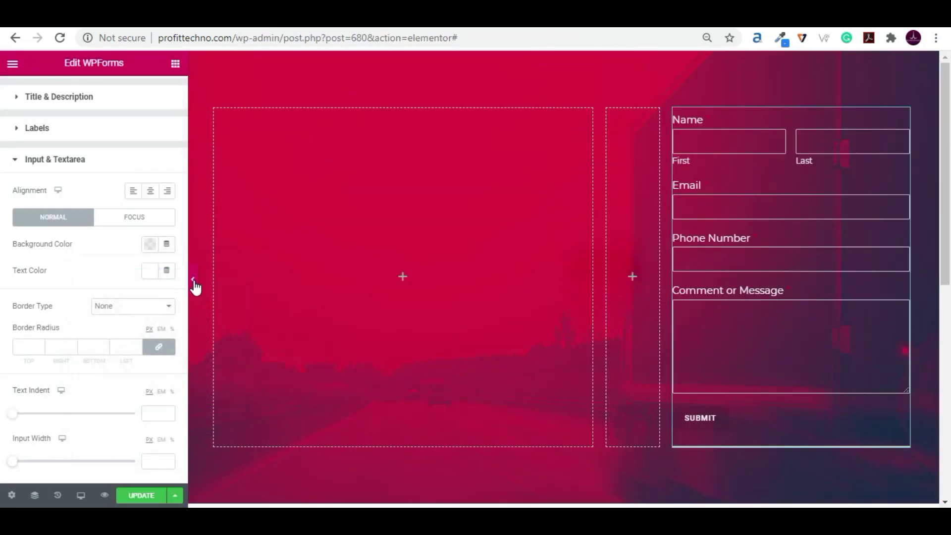
pyautogui.hotkey('ctrl', 'p')
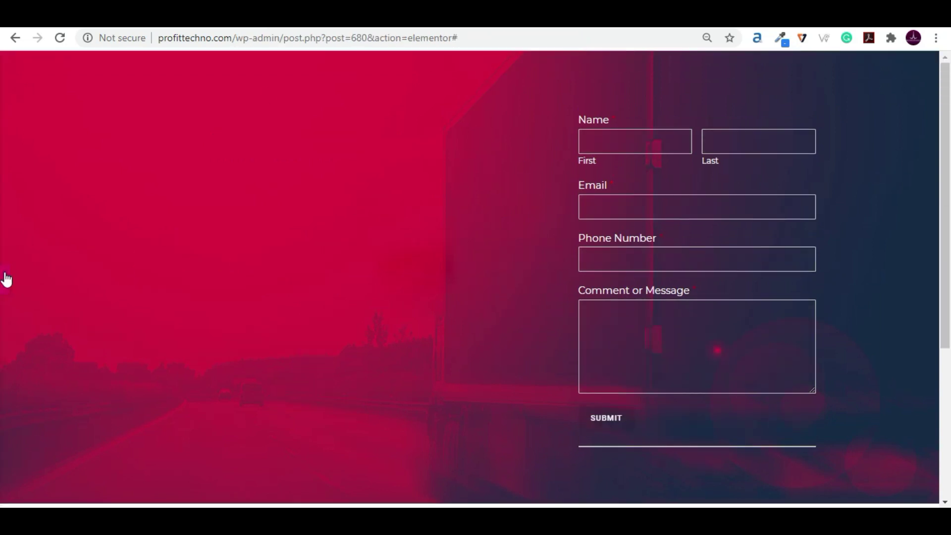
pyautogui.click(7, 278)
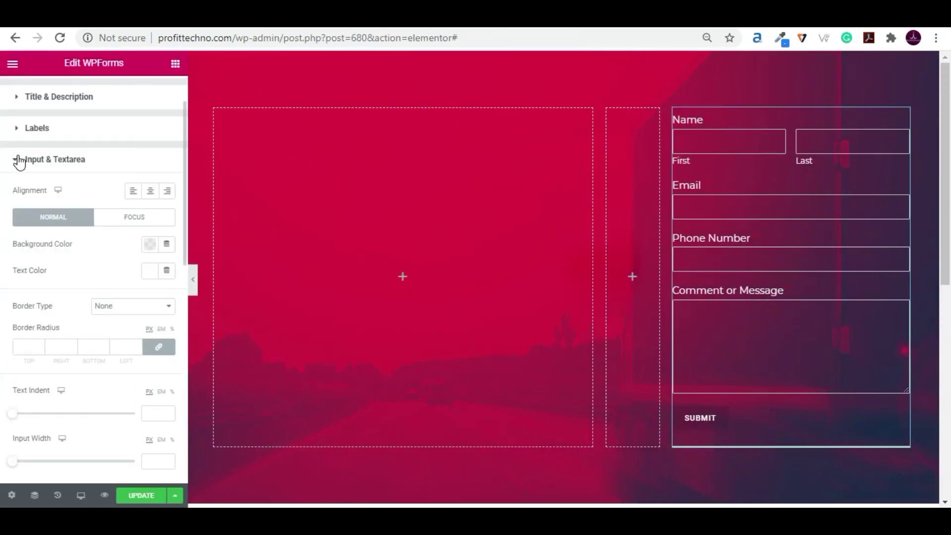
pyautogui.click(20, 161)
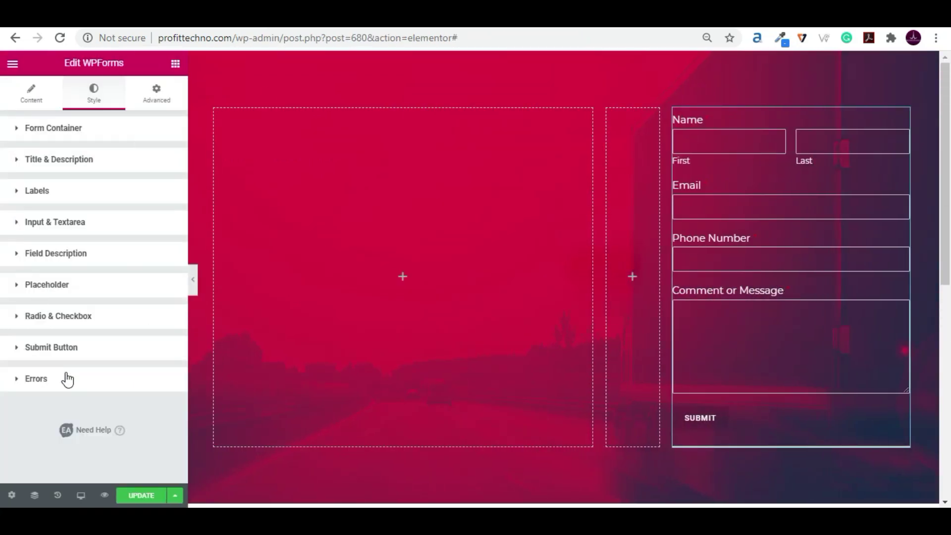
# - Set the form's submit button width to Full Width
pyautogui.click(100, 343)
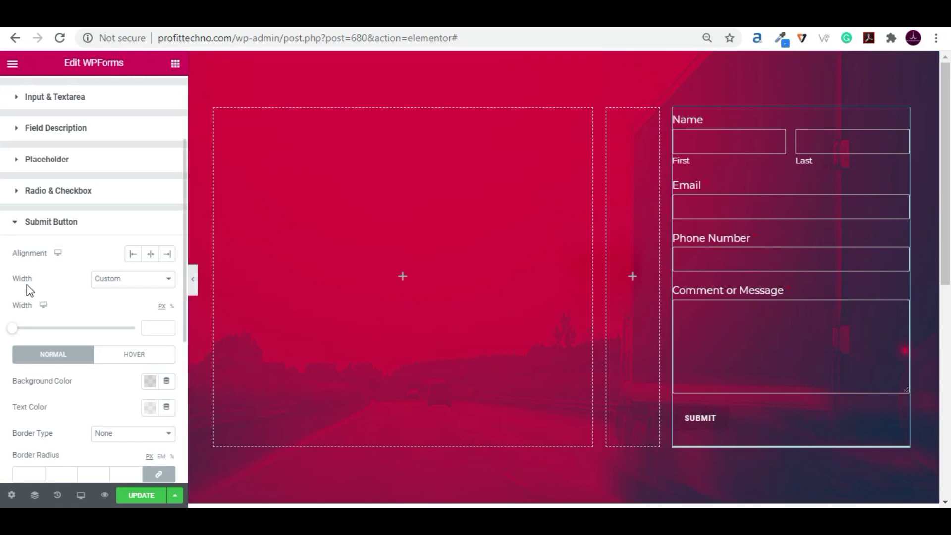
pyautogui.click(119, 282)
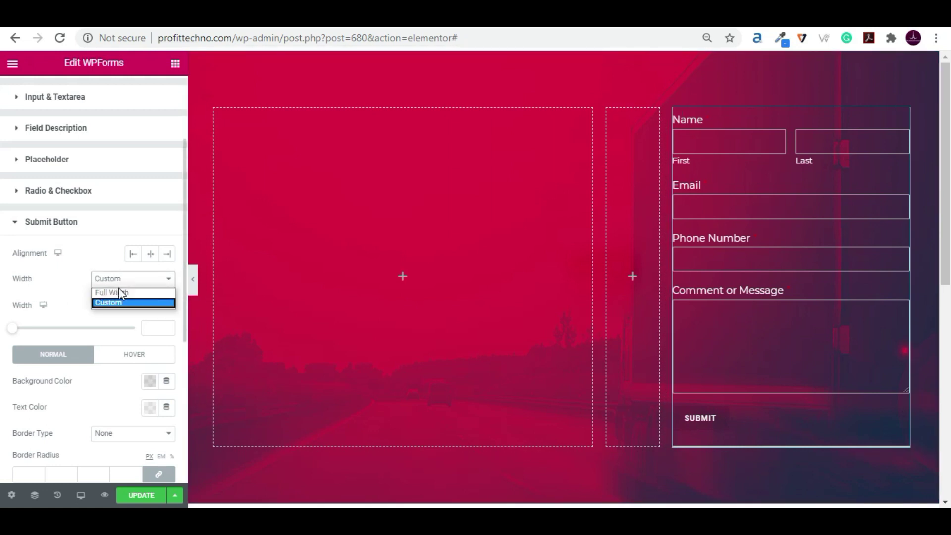
pyautogui.click(119, 292)
# - Set the submit button's normal background color to a mostly transparent black, rgba(2, 1, 1, 0.17)
pyautogui.scroll(-1, 121, 301)
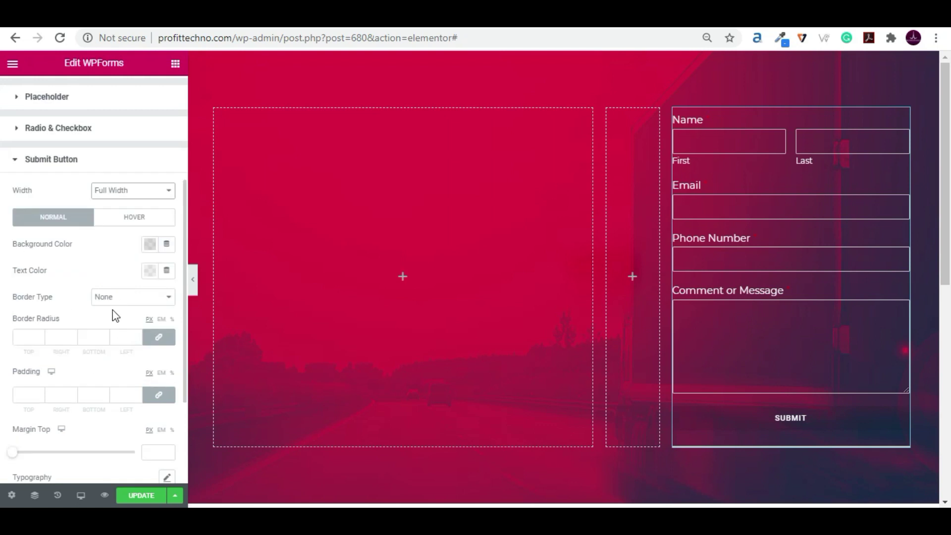
pyautogui.click(149, 248)
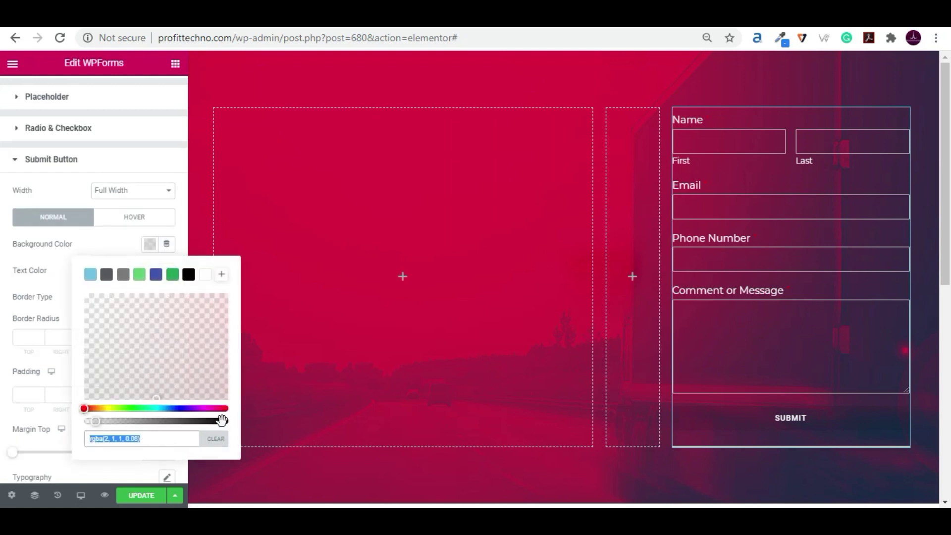
pyautogui.moveTo(96, 420); pyautogui.dragTo(109, 422)
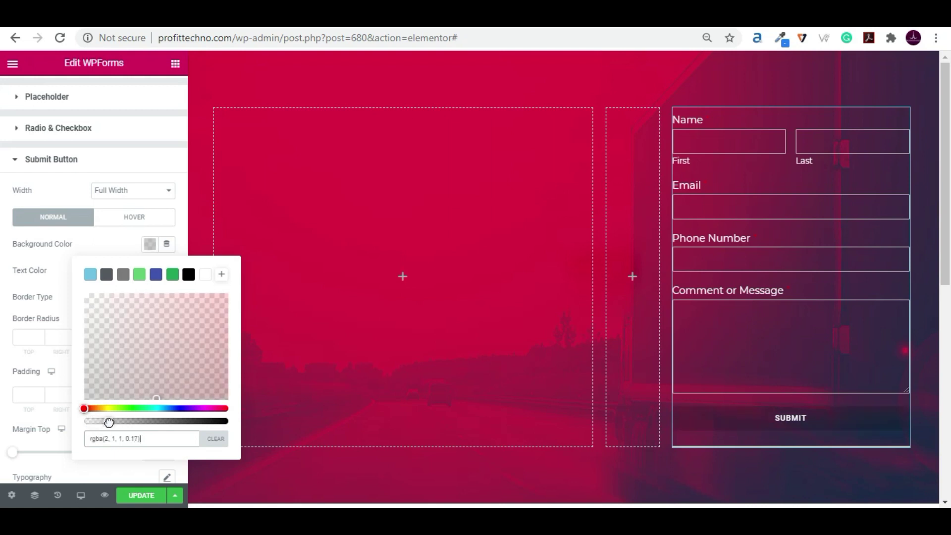
pyautogui.click(113, 254)
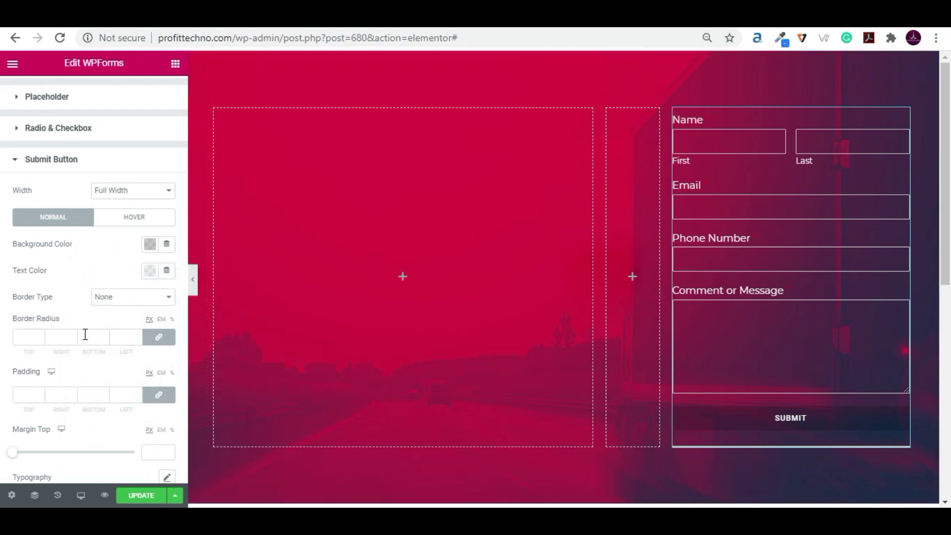
# - Give the submit button a Solid border with a width of 1 on all sides
pyautogui.click(130, 300)
pyautogui.click(121, 325)
pyautogui.click(25, 346)
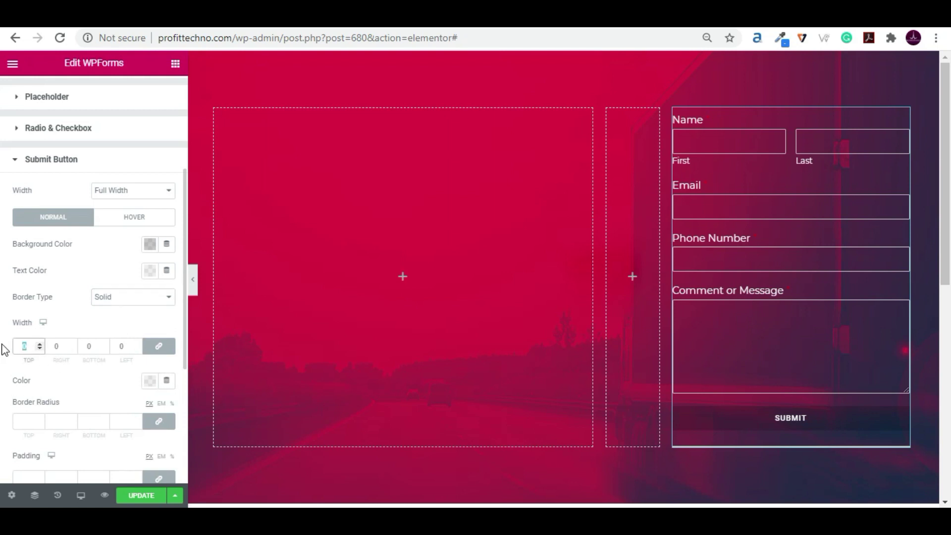
pyautogui.write('1')
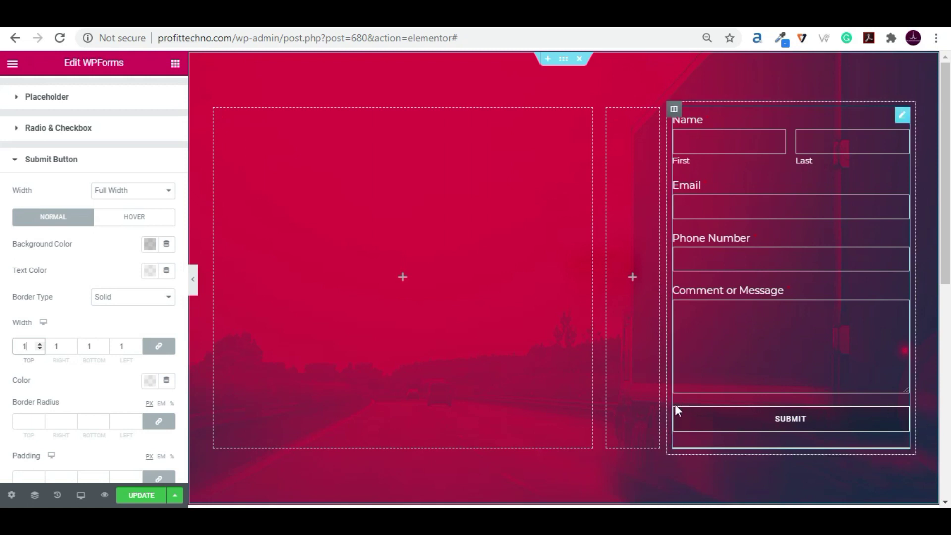
# - Set the submit button's hover background to white (#FFFFFF) and its hover text to black, and update the page
pyautogui.click(126, 219)
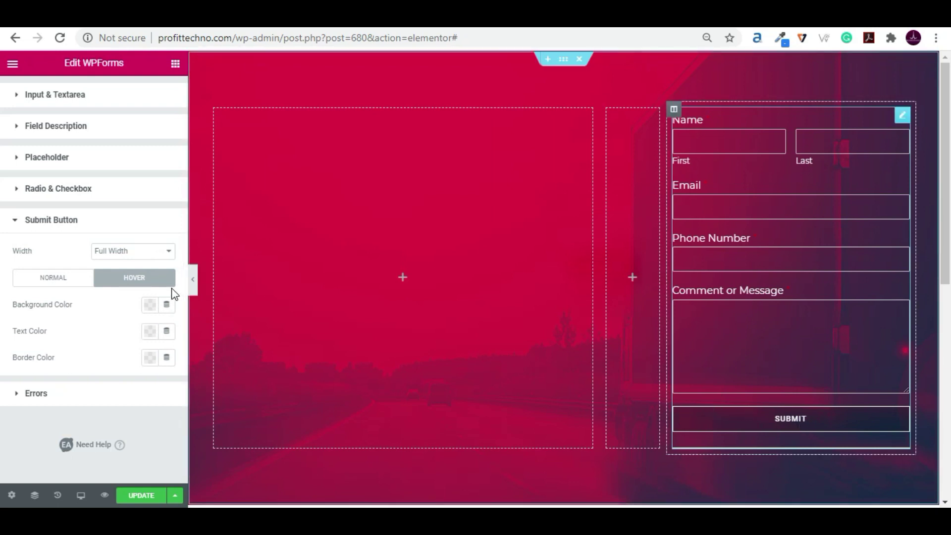
pyautogui.click(149, 306)
pyautogui.click(205, 109)
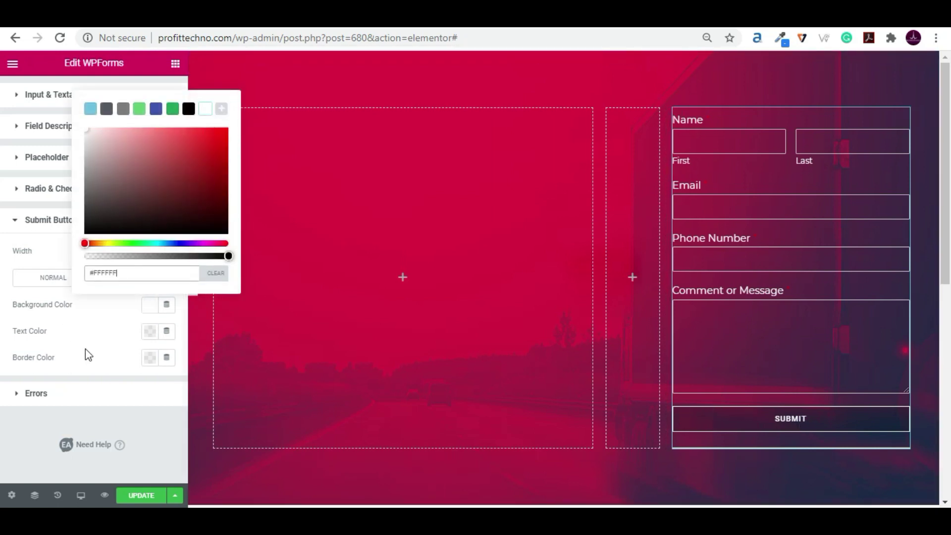
pyautogui.click(149, 331)
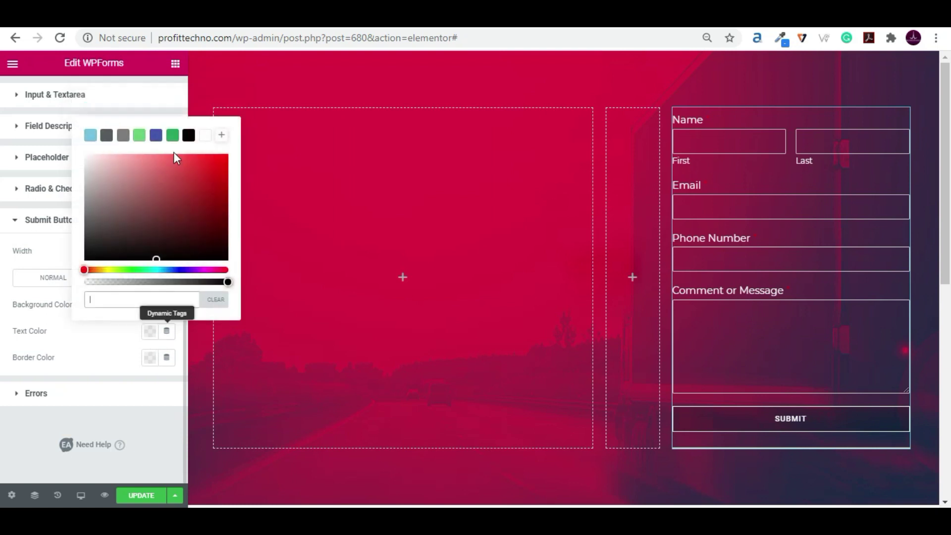
pyautogui.click(188, 134)
pyautogui.click(111, 347)
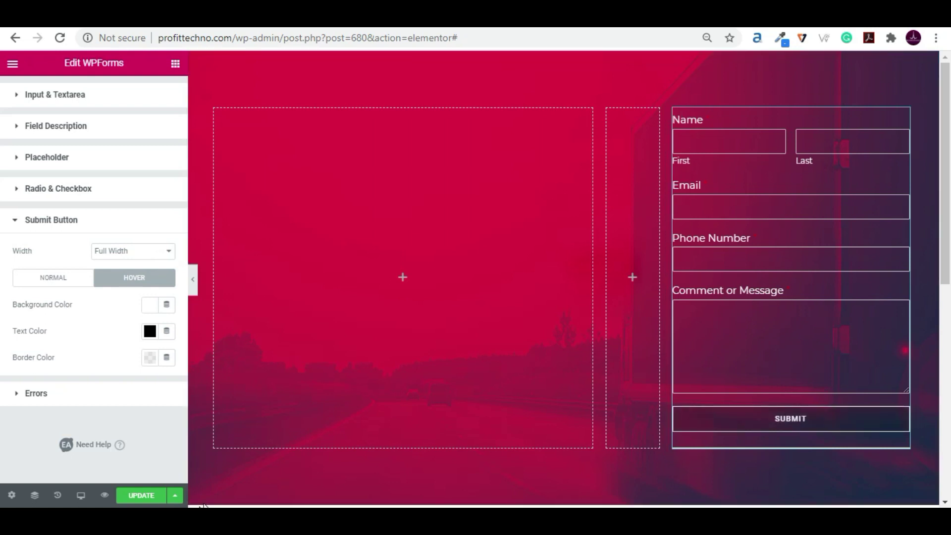
pyautogui.click(135, 497)
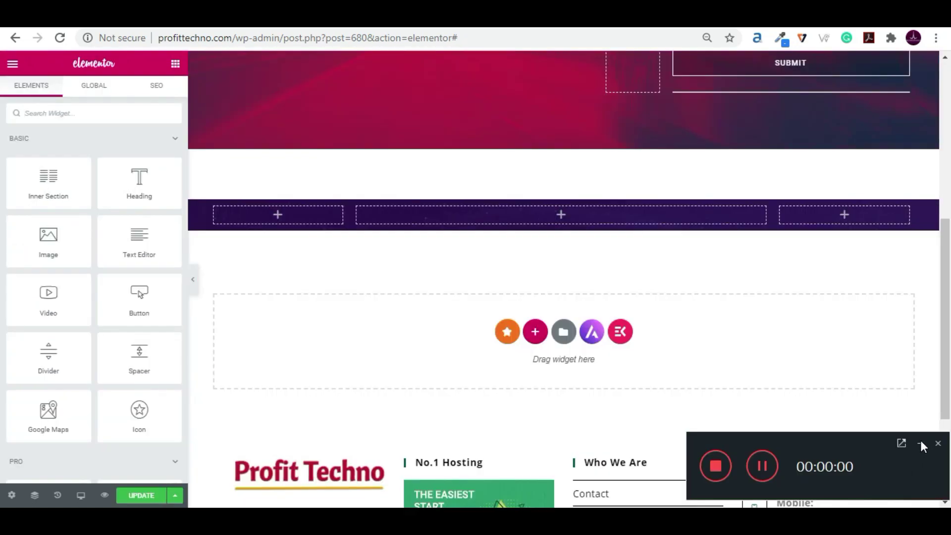
# - Copy the styled form widget from the red section and paste it into the middle column of the purple section
pyautogui.click(921, 444)
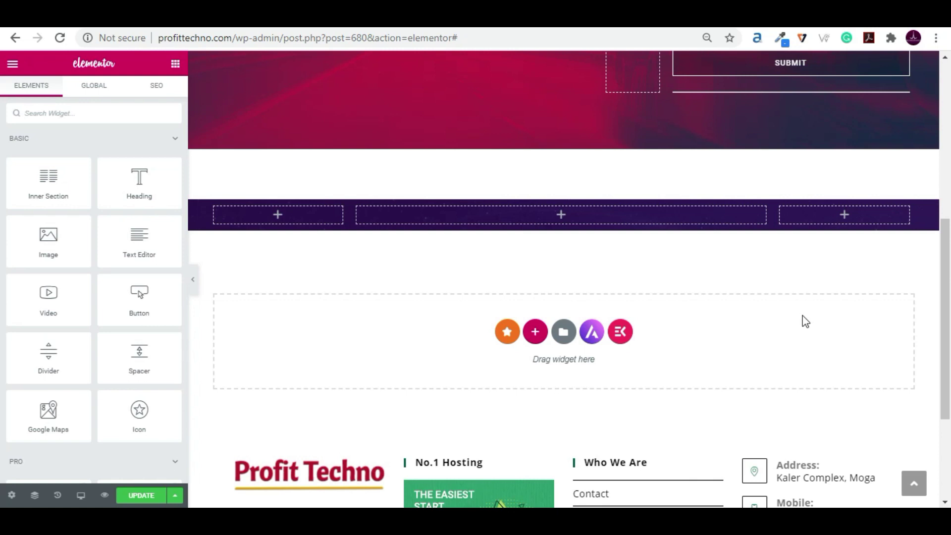
pyautogui.scroll(5, 806, 322)
pyautogui.scroll(2, 635, 162)
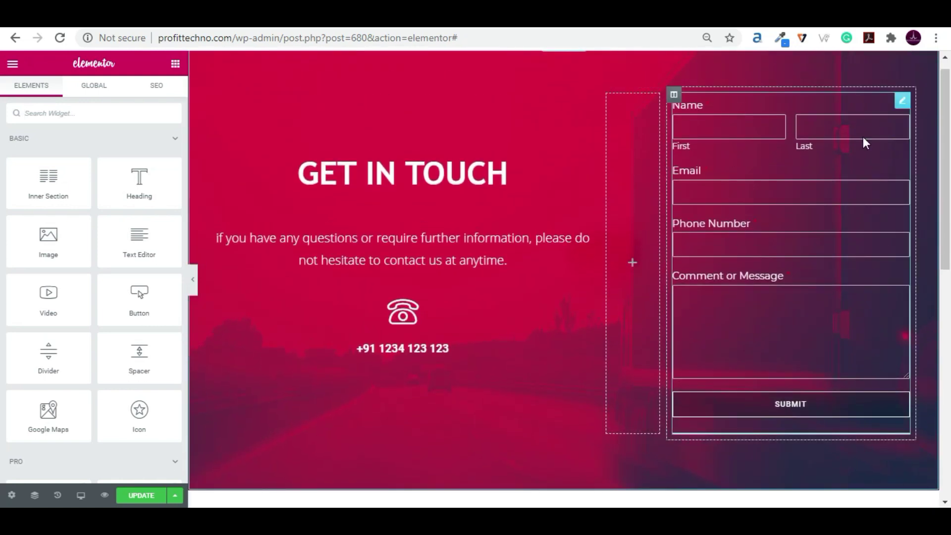
pyautogui.rightClick(904, 104)
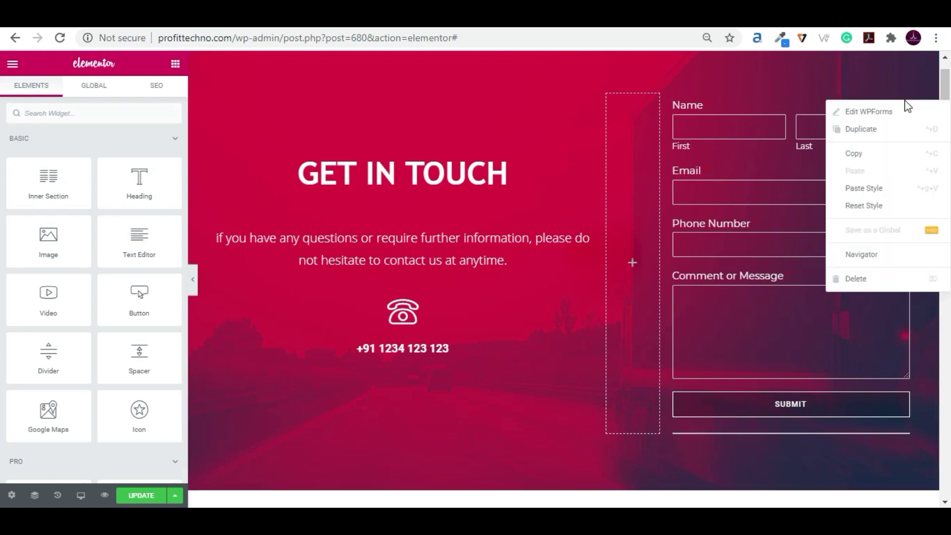
pyautogui.click(861, 156)
pyautogui.scroll(-5, 657, 251)
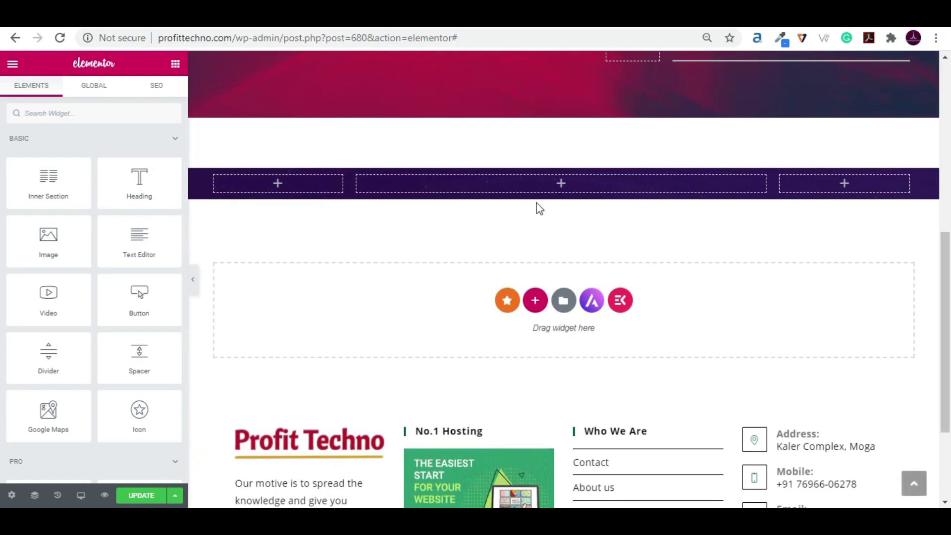
pyautogui.rightClick(586, 185)
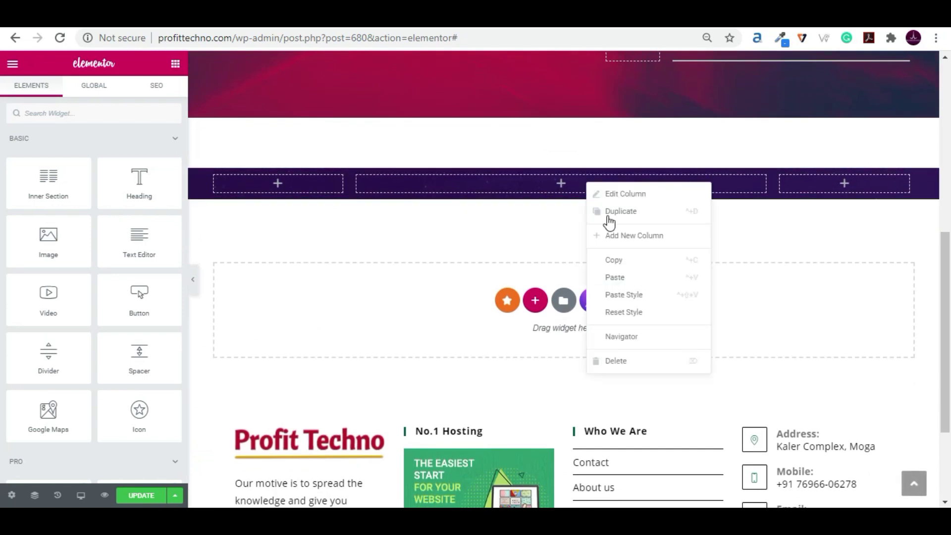
pyautogui.click(630, 282)
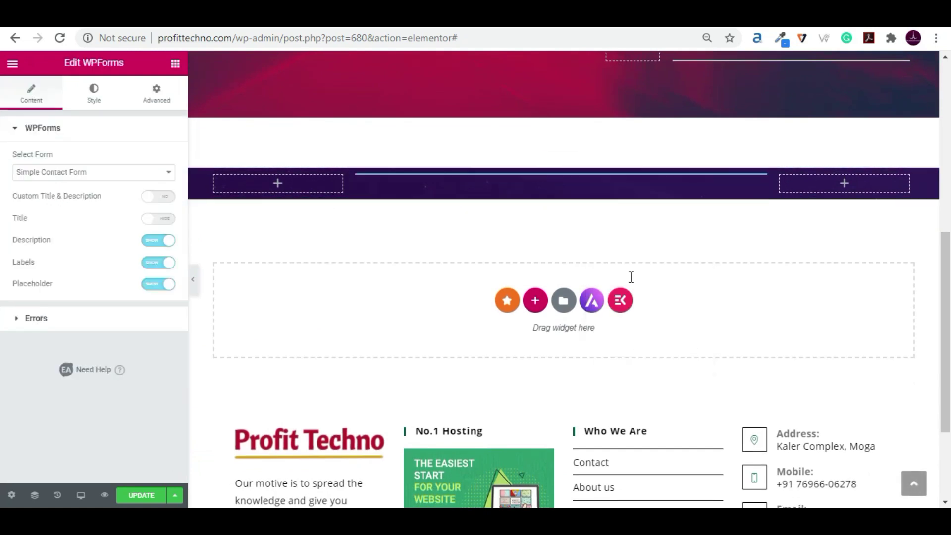
pyautogui.scroll(-2, 687, 293)
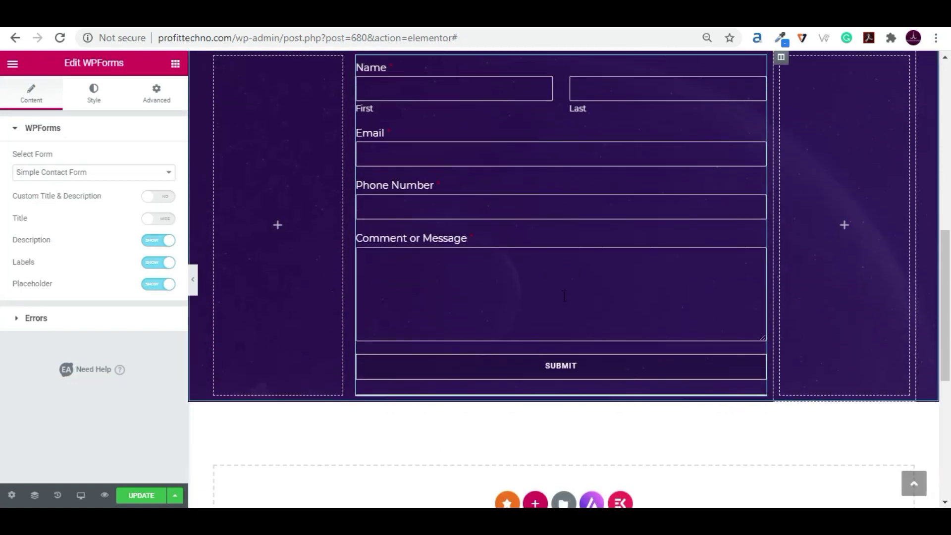
# - Switch the pasted form widget in the purple section to Contact Simple Form 2
pyautogui.scroll(8, 783, 239)
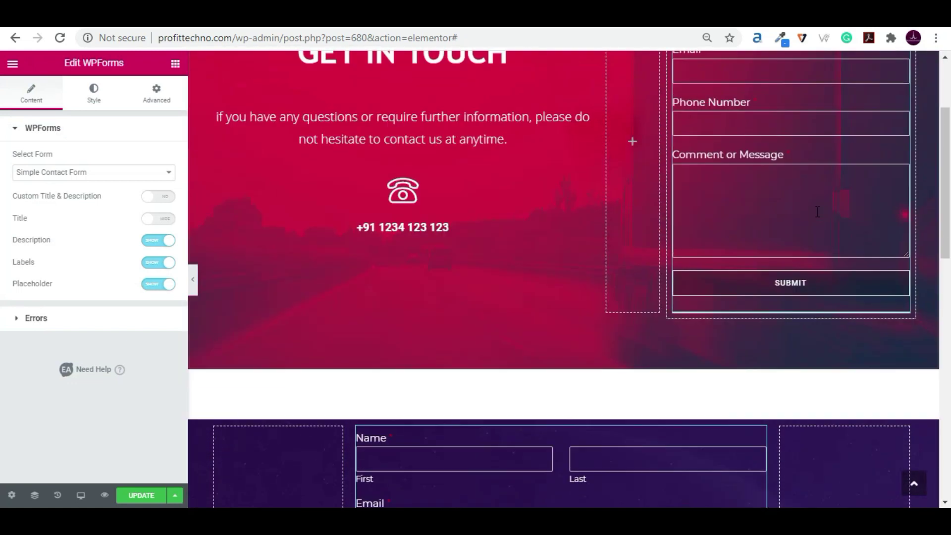
pyautogui.scroll(-10, 626, 281)
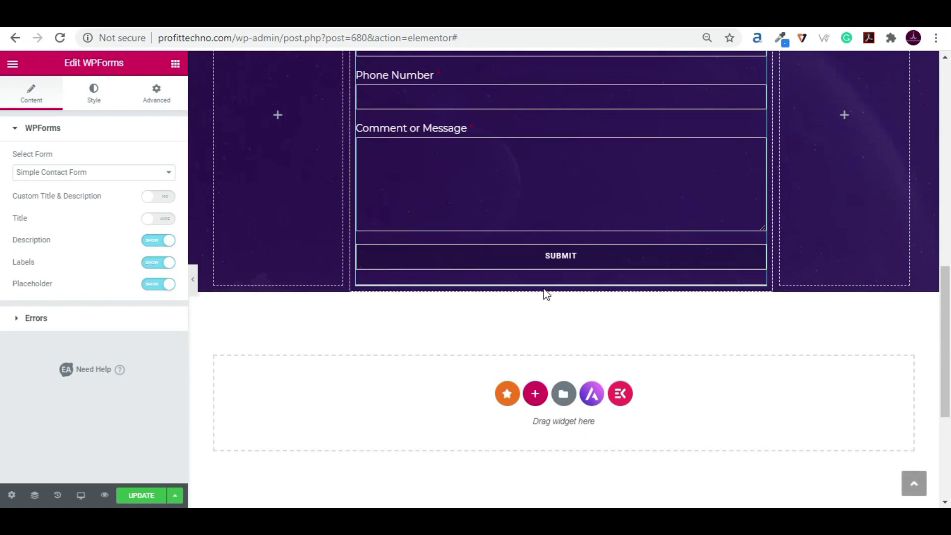
pyautogui.scroll(3, 543, 293)
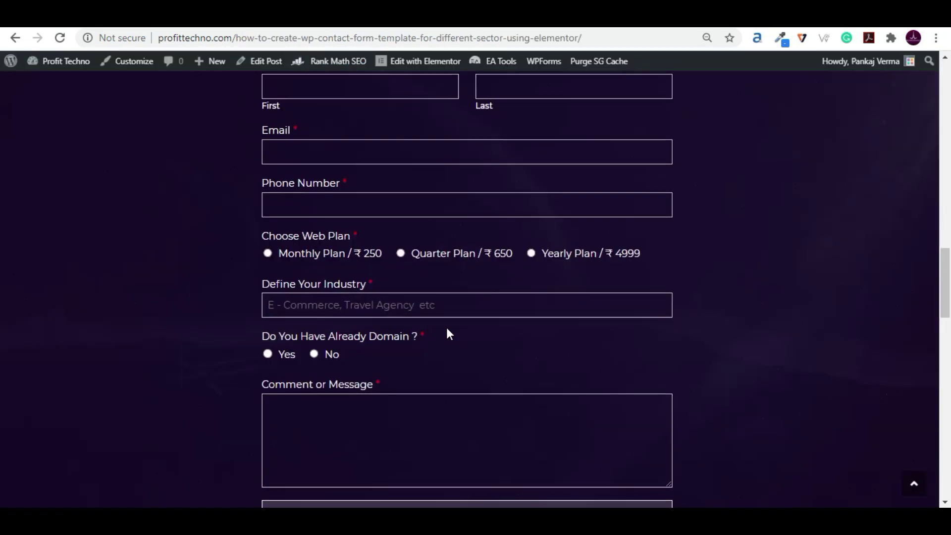
pyautogui.scroll(3, 447, 328)
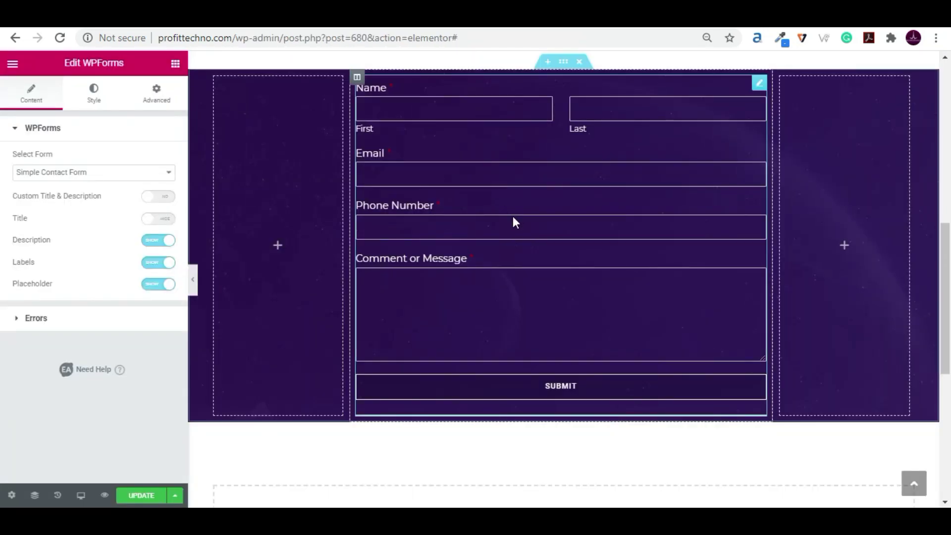
pyautogui.scroll(3, 557, 269)
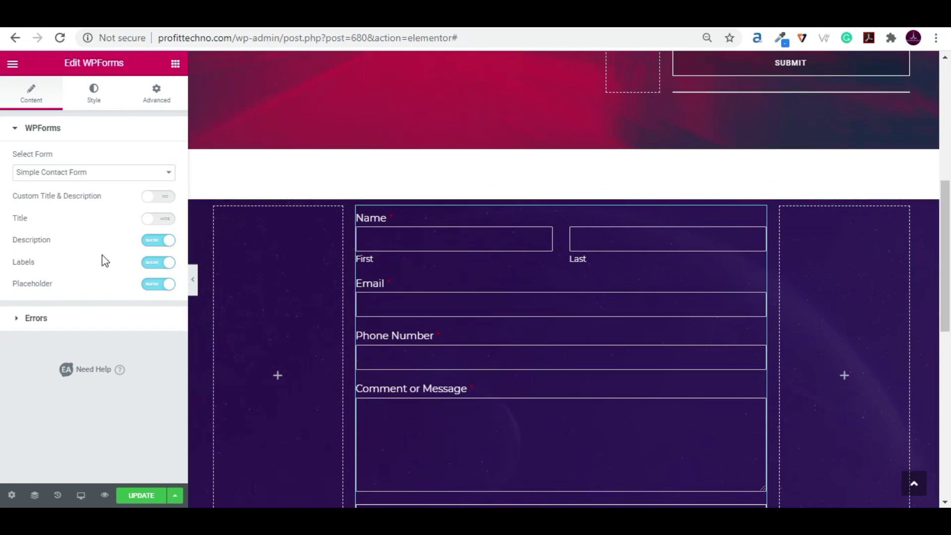
pyautogui.click(93, 176)
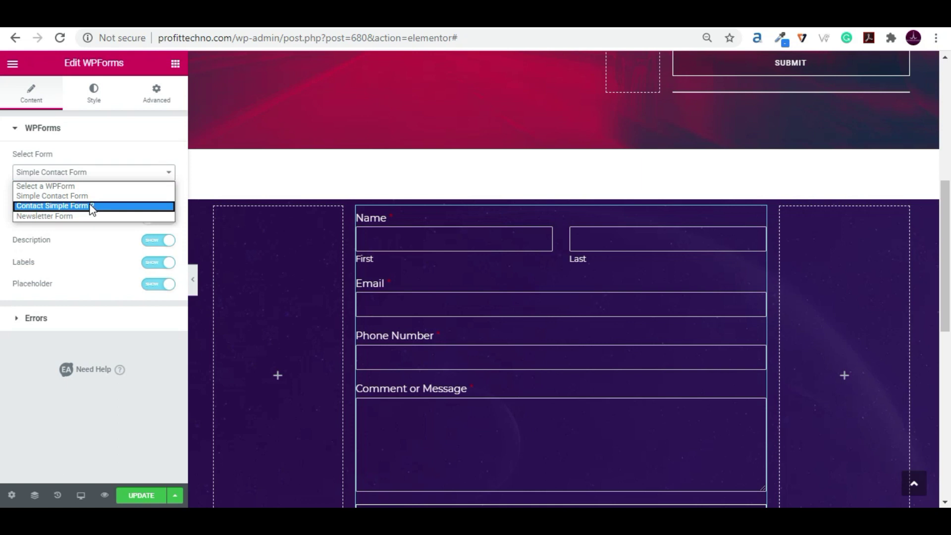
pyautogui.click(92, 206)
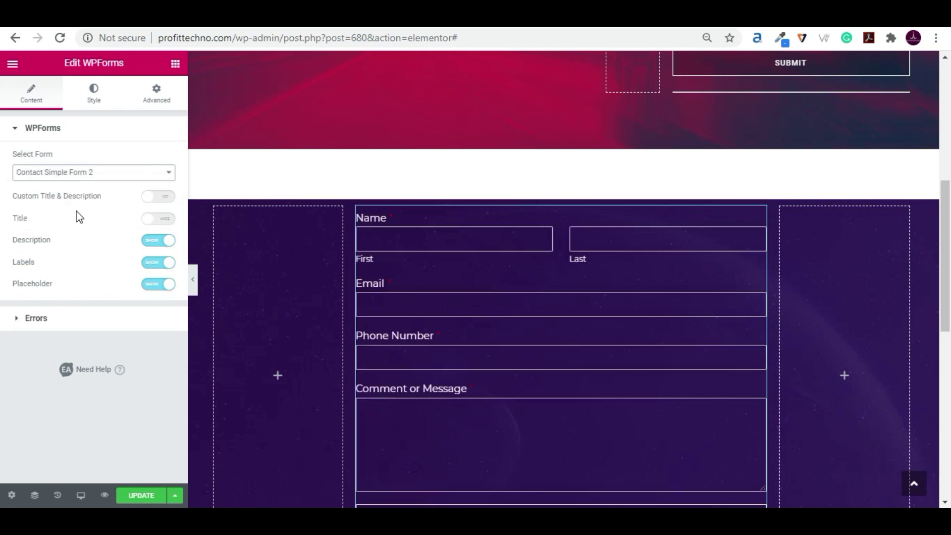
# - Update the page and give the purple section a black background overlay with 0.5 opacity
pyautogui.click(148, 496)
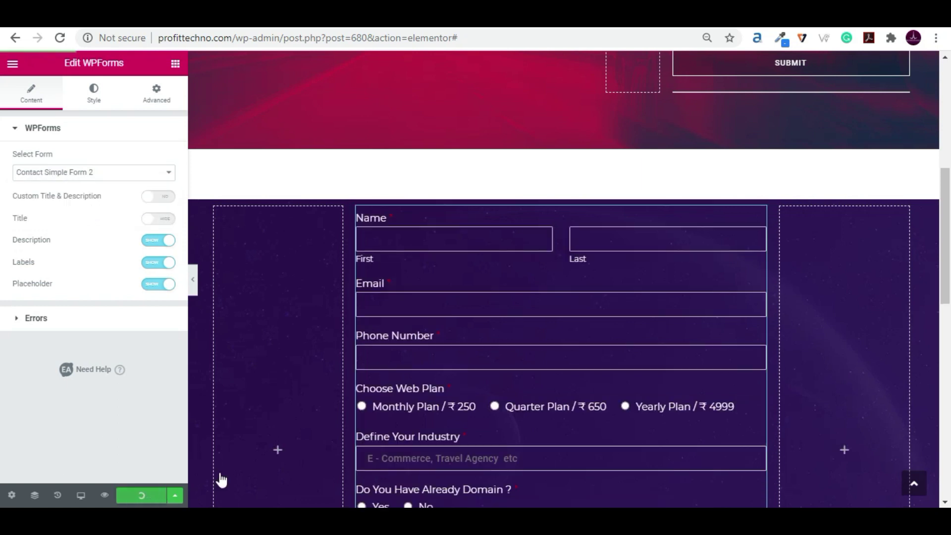
pyautogui.click(300, 377)
pyautogui.scroll(-1, 545, 327)
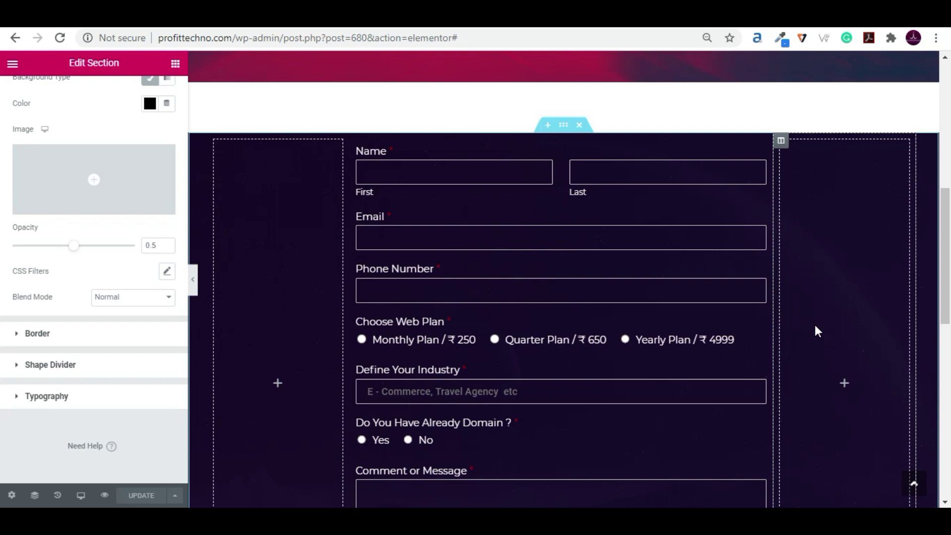
# - Review the red and purple form sections in the editor and the enquiry form on the published page
pyautogui.scroll(9, 815, 325)
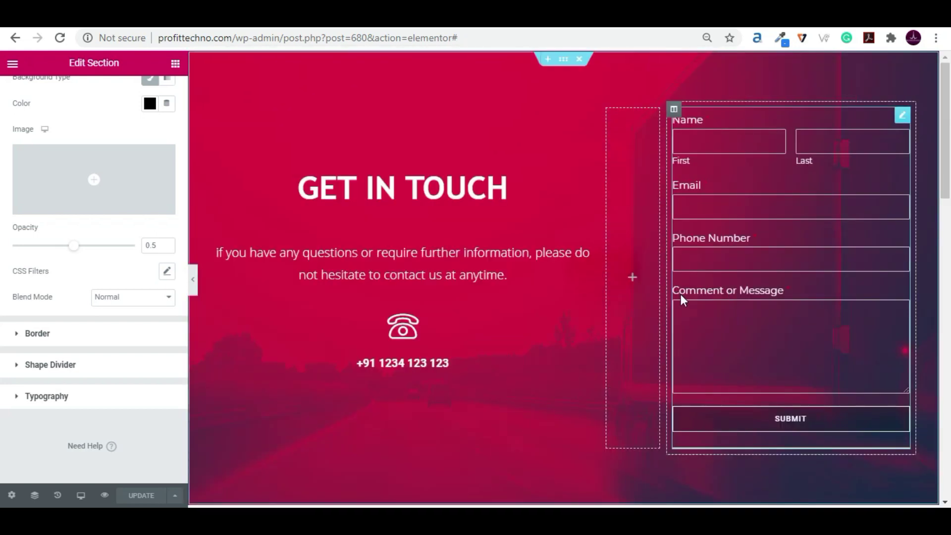
pyautogui.scroll(-10, 681, 294)
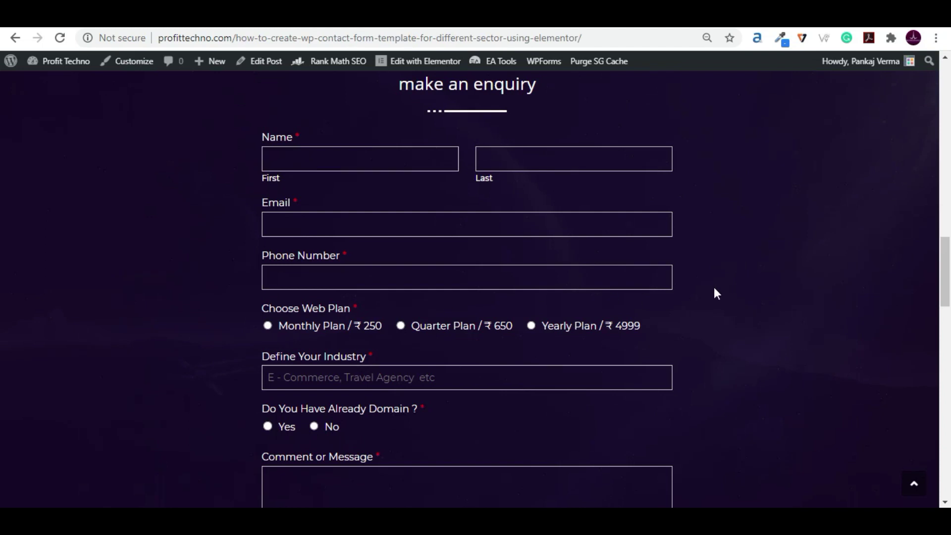
pyautogui.scroll(-6, 715, 300)
pyautogui.scroll(5, 715, 312)
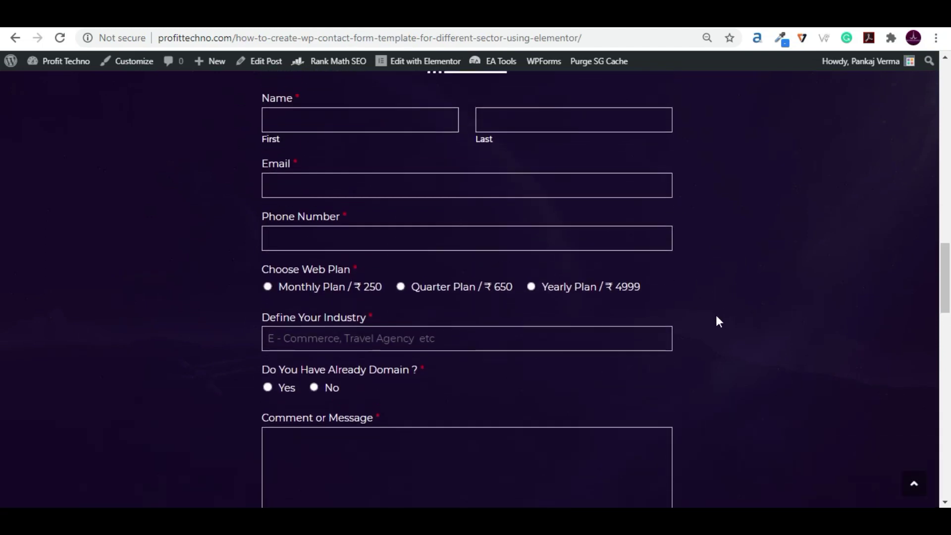
pyautogui.scroll(2, 717, 317)
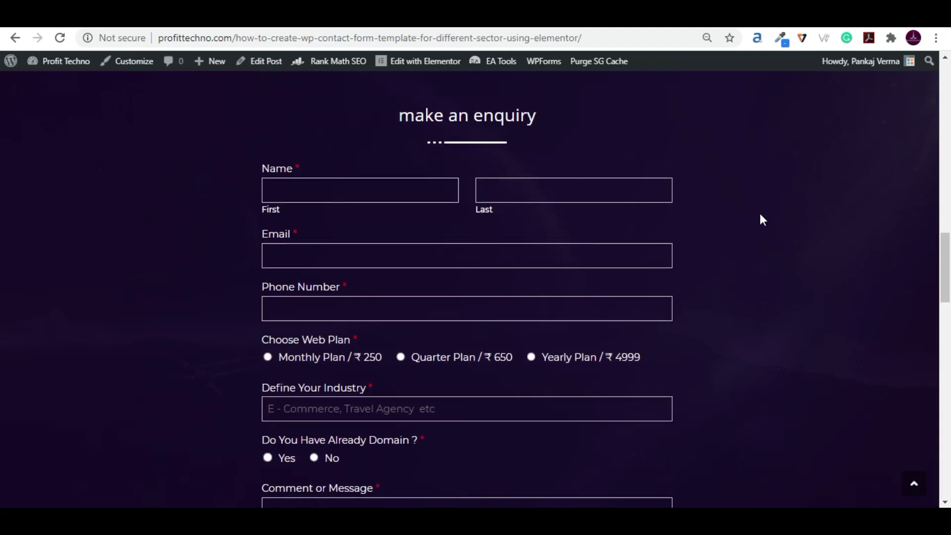
pyautogui.scroll(11, 763, 220)
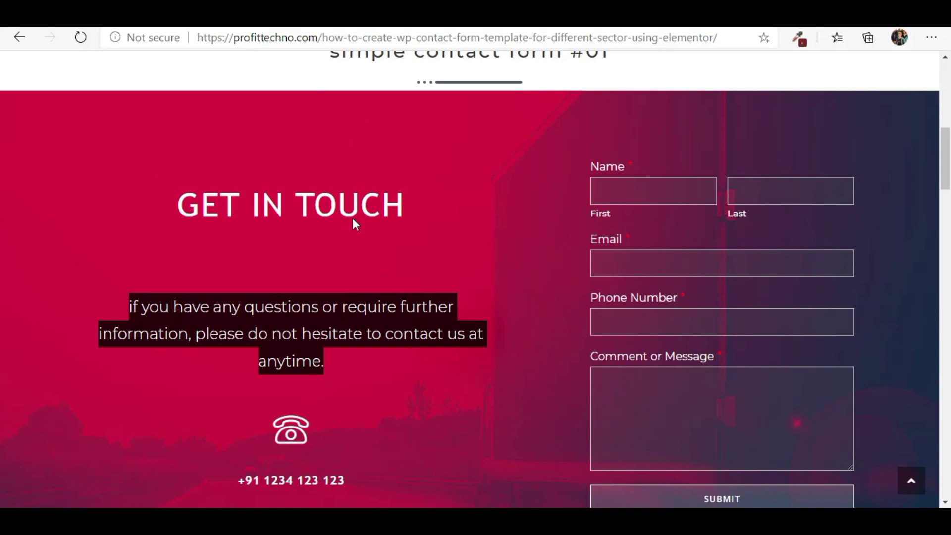
# - Go to the site's blog and open the post How To Create Wp Contact Form and Enquiry Form Using Elementor
pyautogui.scroll(10, 355, 224)
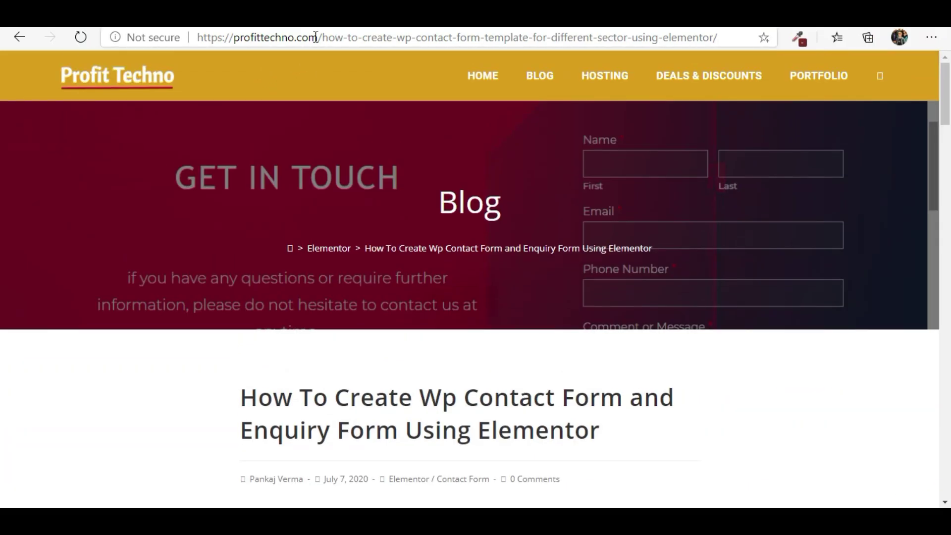
pyautogui.click(481, 175)
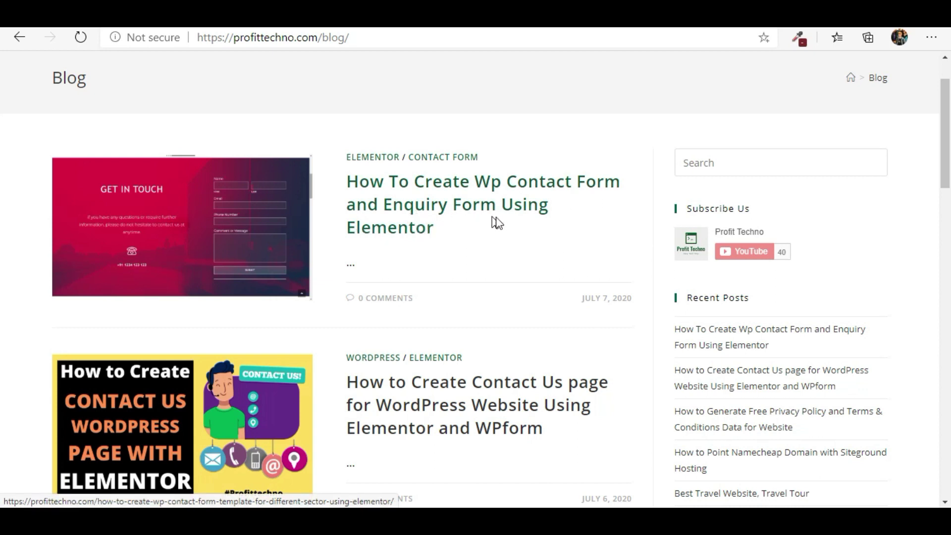
pyautogui.click(415, 188)
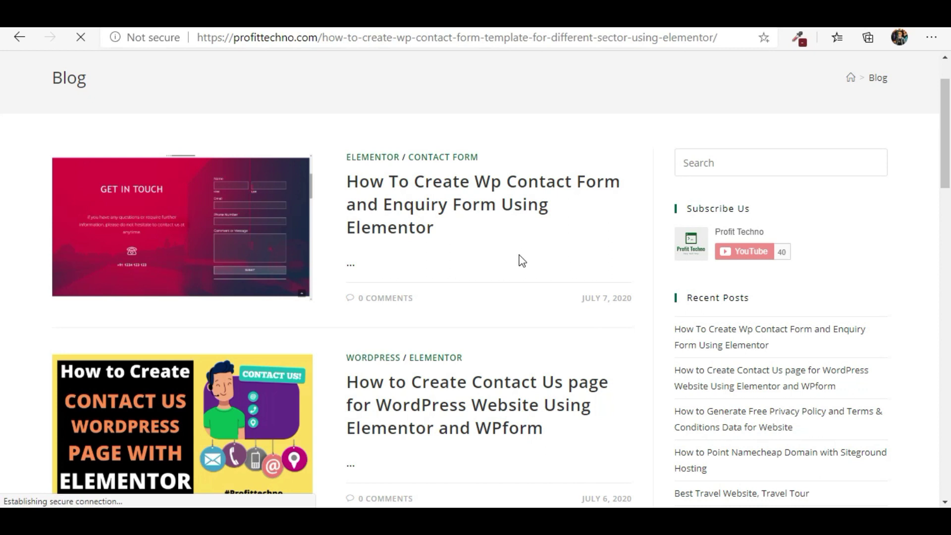
# - View the downloadable background image for simple contact form #01 from the post, and close it again
pyautogui.scroll(-10, 484, 261)
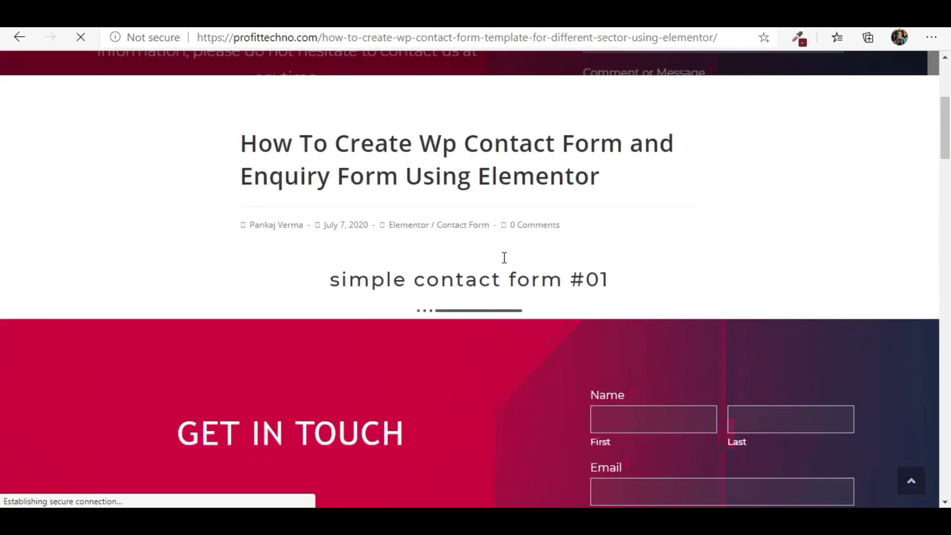
pyautogui.scroll(-3, 514, 254)
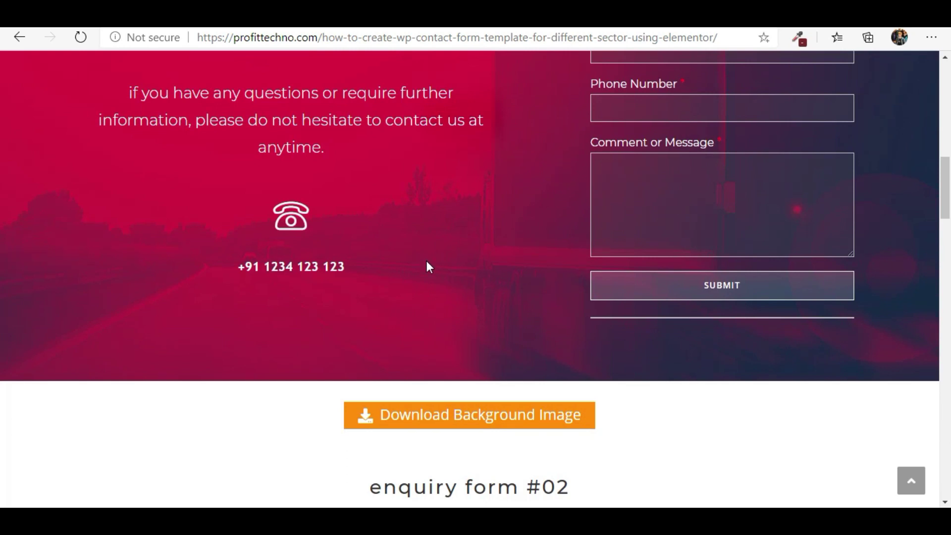
pyautogui.scroll(-3, 562, 298)
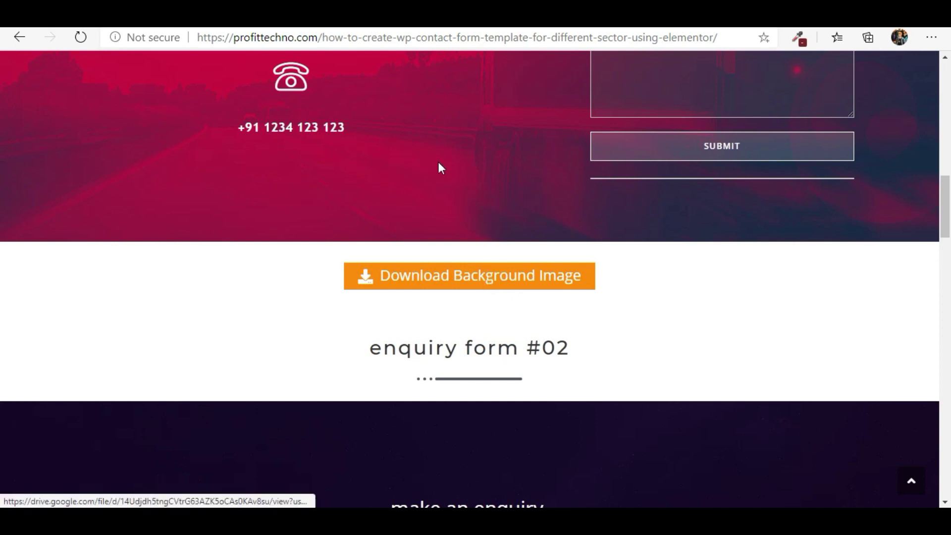
pyautogui.click(470, 275)
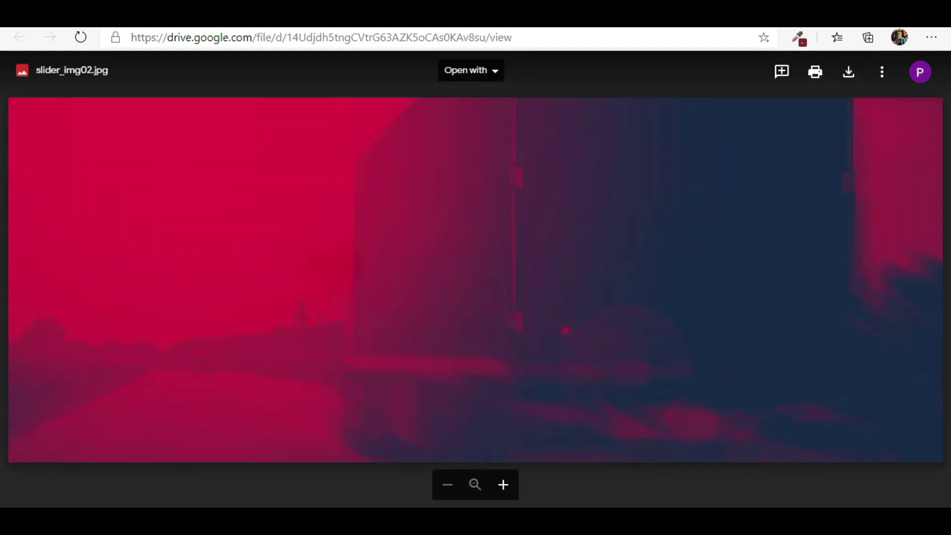
pyautogui.hotkey('ctrl', 'w')
# - Examine enquiry form #02 with its background image download link, and return to the Get in Touch section
pyautogui.scroll(-5, 452, 290)
pyautogui.scroll(-3, 456, 289)
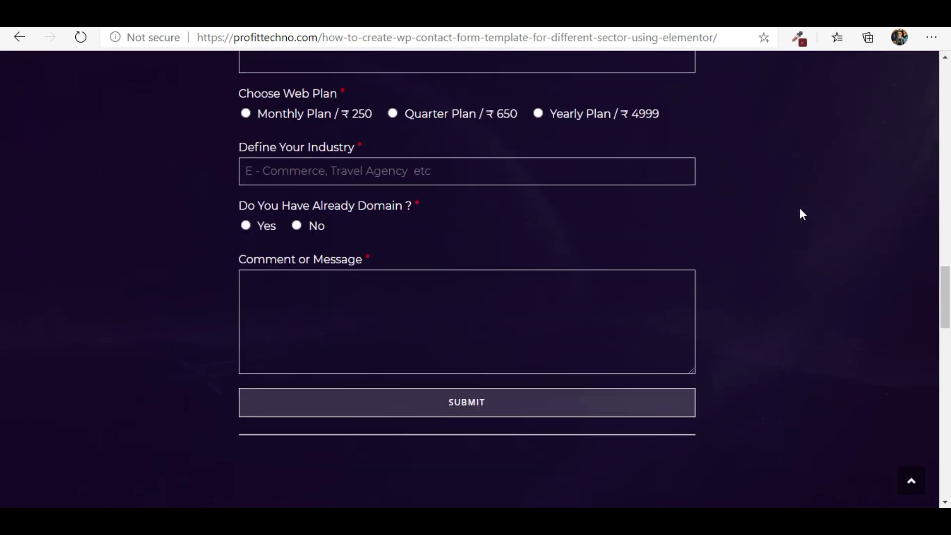
pyautogui.scroll(-4, 132, 339)
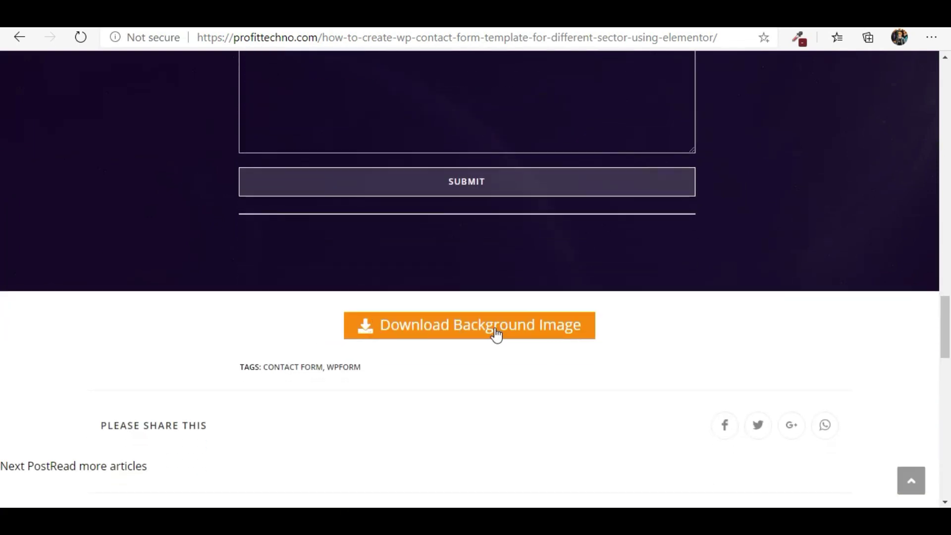
pyautogui.scroll(7, 773, 230)
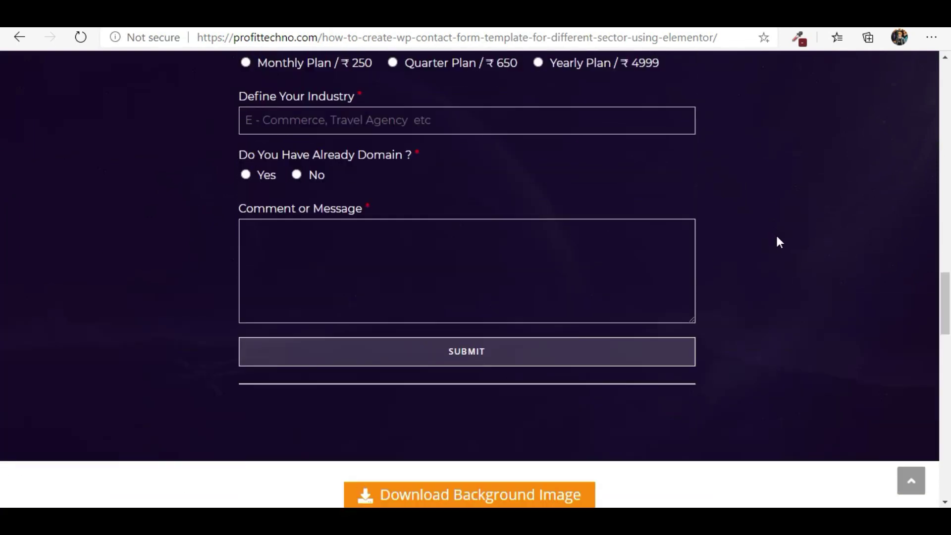
pyautogui.scroll(15, 390, 253)
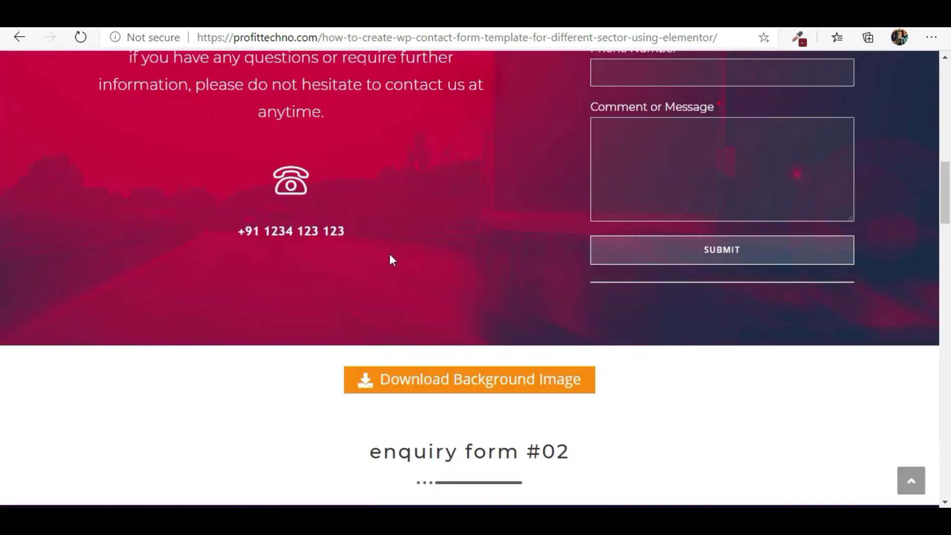
pyautogui.scroll(-8, 390, 254)
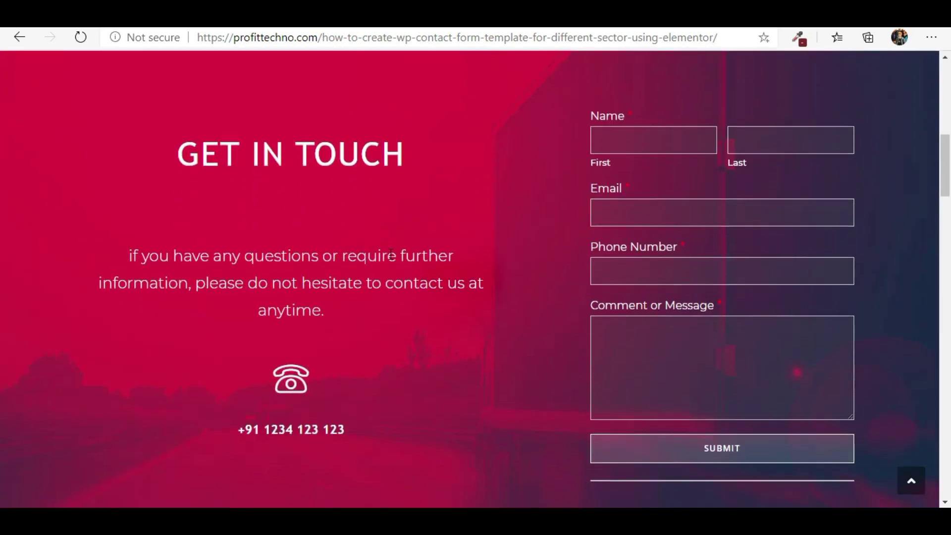